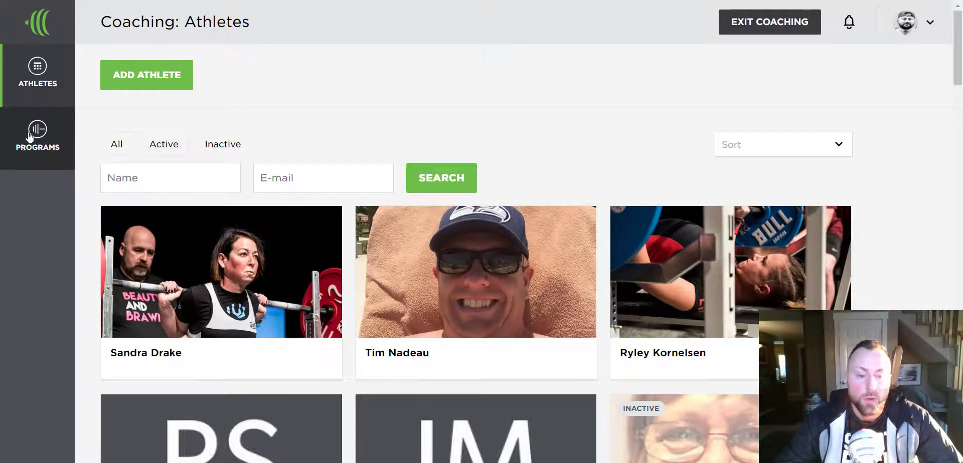
# Step: Open the coaching programs and review the two blocks of the Strength Accumulation template
pyautogui.click(32, 148)
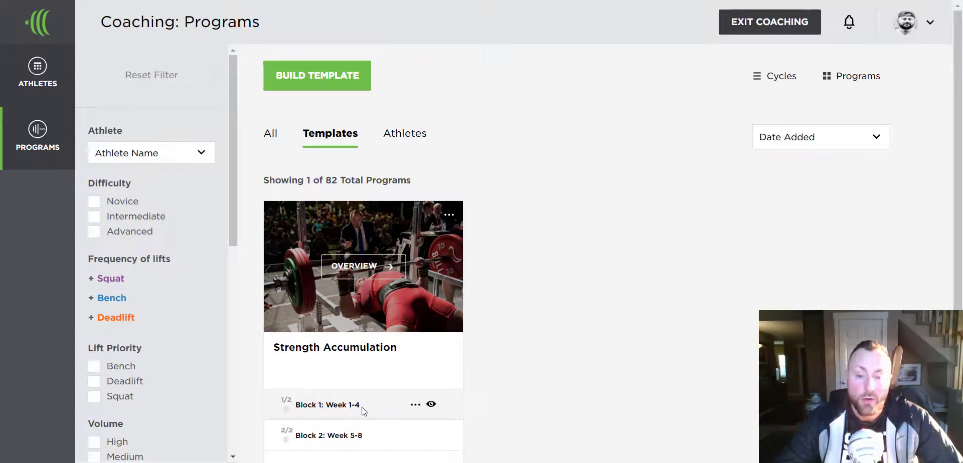
pyautogui.moveTo(362, 408); pyautogui.dragTo(328, 414)
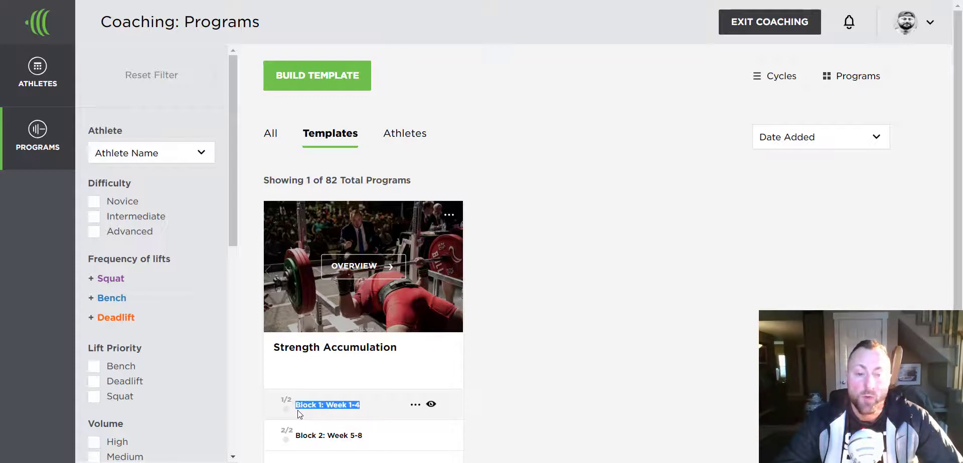
pyautogui.moveTo(373, 437); pyautogui.dragTo(298, 436)
pyautogui.click(584, 291)
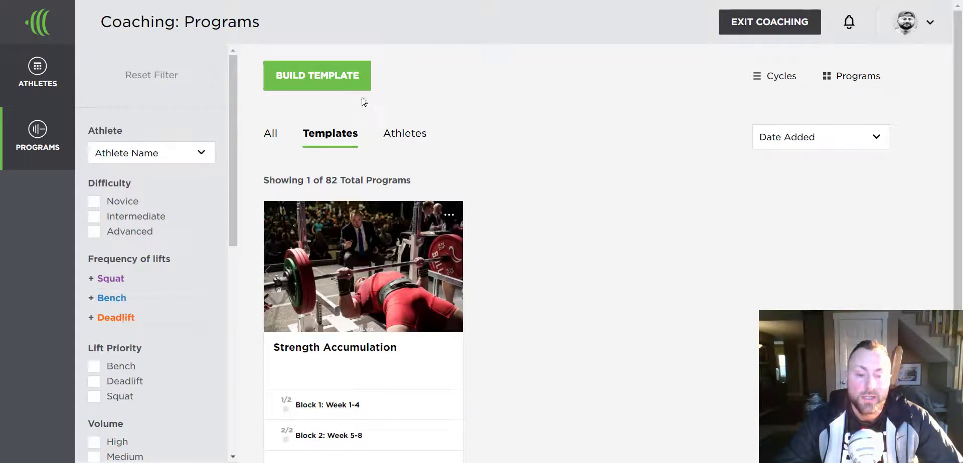
# Step: Start building a program template with a new cycle
pyautogui.click(312, 80)
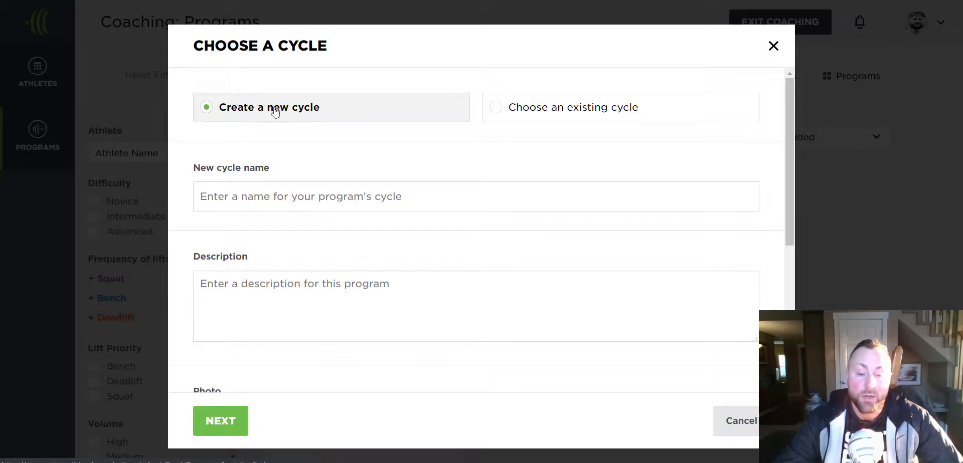
pyautogui.click(284, 196)
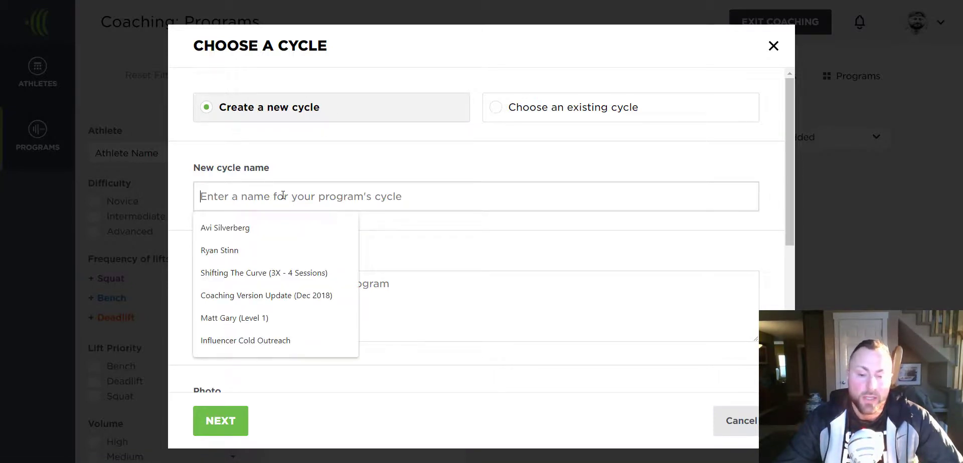
pyautogui.write('Nationals')
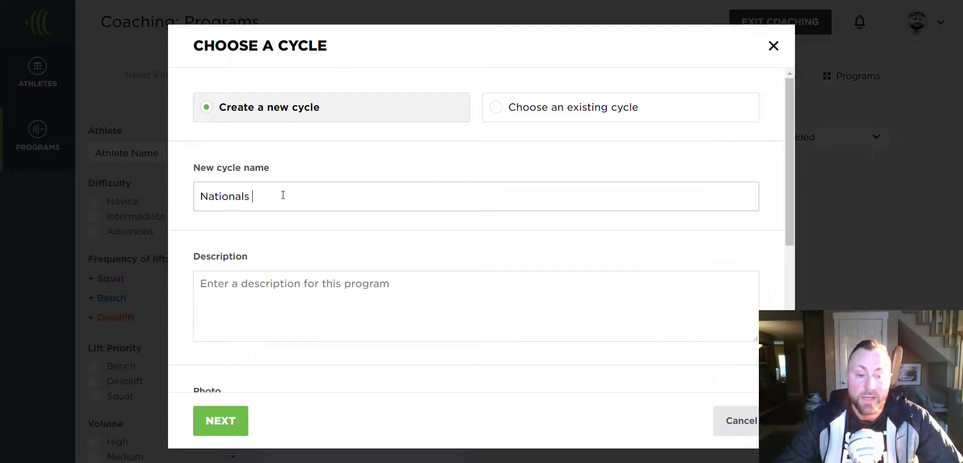
pyautogui.press('BackSpace')
pyautogui.press('BackSpace')
pyautogui.press('BackSpace')
pyautogui.press('BackSpace')
pyautogui.press('BackSpace')
pyautogui.press('BackSpace')
pyautogui.press('BackSpace')
pyautogui.press('BackSpace')
pyautogui.press('BackSpace')
pyautogui.write('Firs')
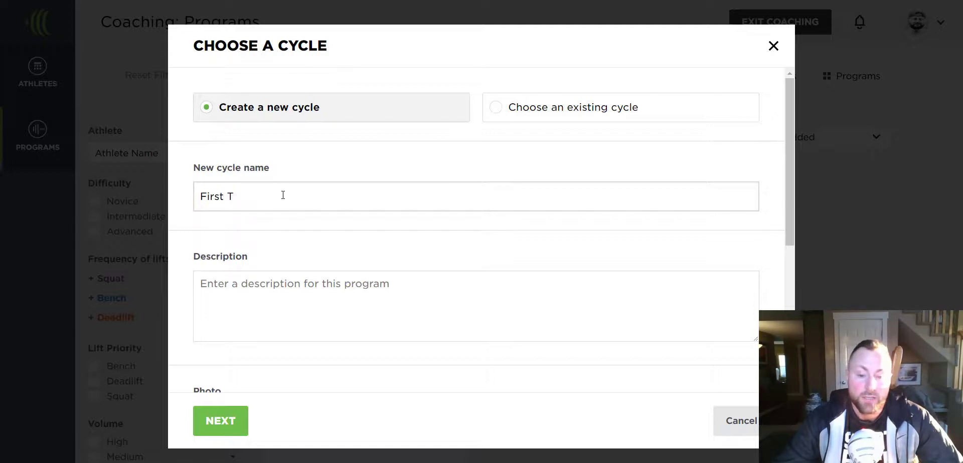
pyautogui.write('t Powerlif')
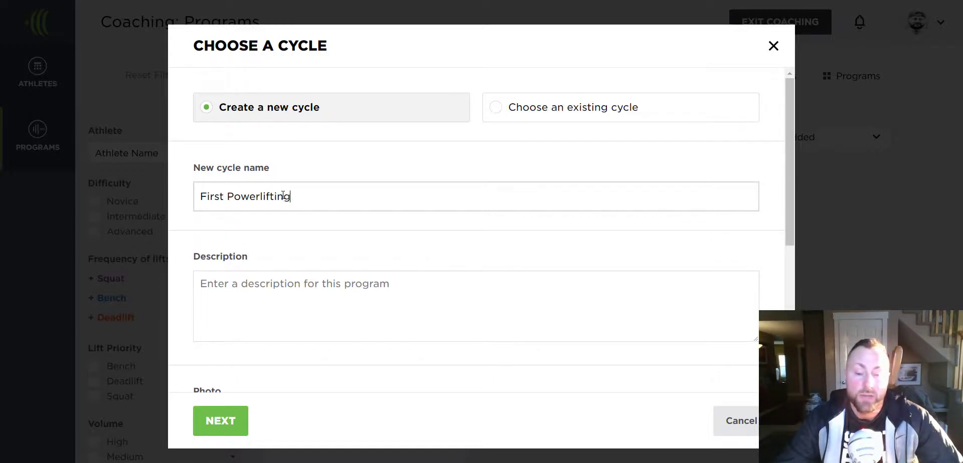
pyautogui.write('ting')
pyautogui.press('BackSpace')
pyautogui.press('BackSpace')
pyautogui.press('BackSpace')
pyautogui.press('BackSpace')
pyautogui.press('BackSpace')
pyautogui.press('BackSpace')
pyautogui.press('BackSpace')
pyautogui.press('BackSpace')
pyautogui.press('BackSpace')
pyautogui.press('BackSpace')
pyautogui.press('BackSpace')
pyautogui.press('BackSpace')
pyautogui.press('BackSpace')
pyautogui.press('BackSpace')
pyautogui.press('BackSpace')
pyautogui.press('BackSpace')
pyautogui.press('BackSpace')
pyautogui.press('BackSpace')
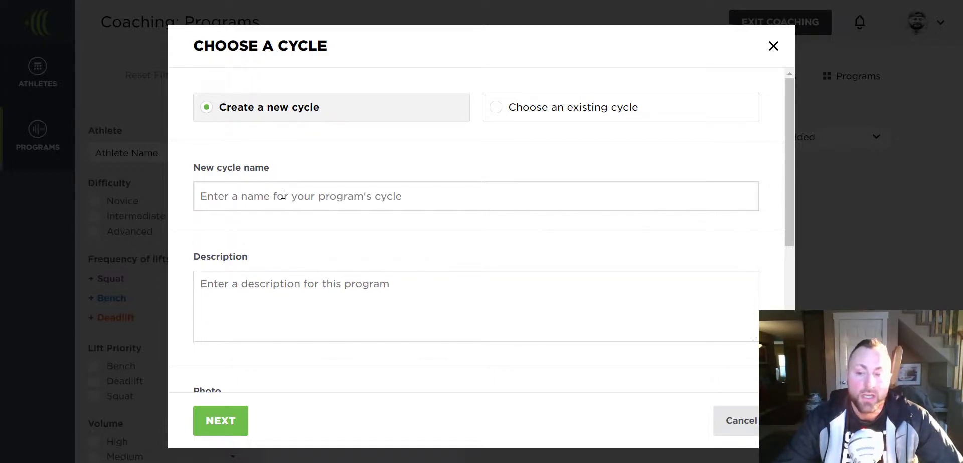
# Step: Name the new cycle "Intro to Powerlifting", enter the description "Add a description." and continue to the program settings
pyautogui.write('Intro to Powerlifting')
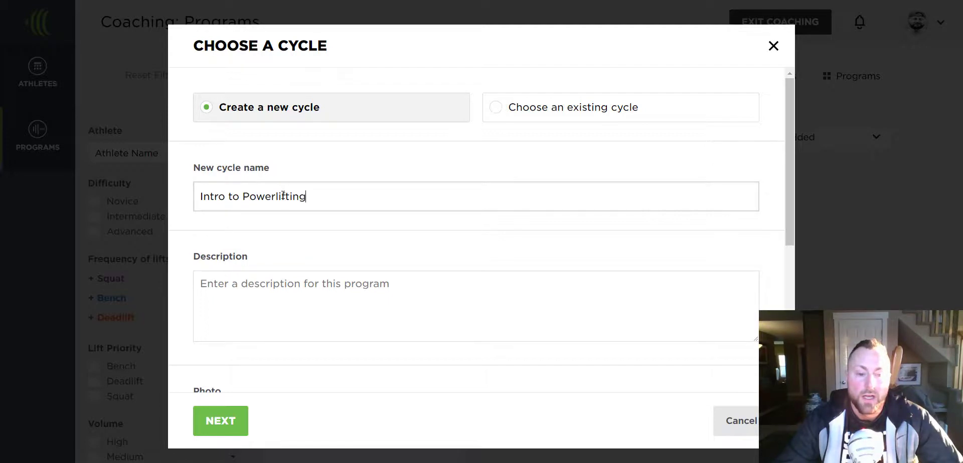
pyautogui.click(266, 304)
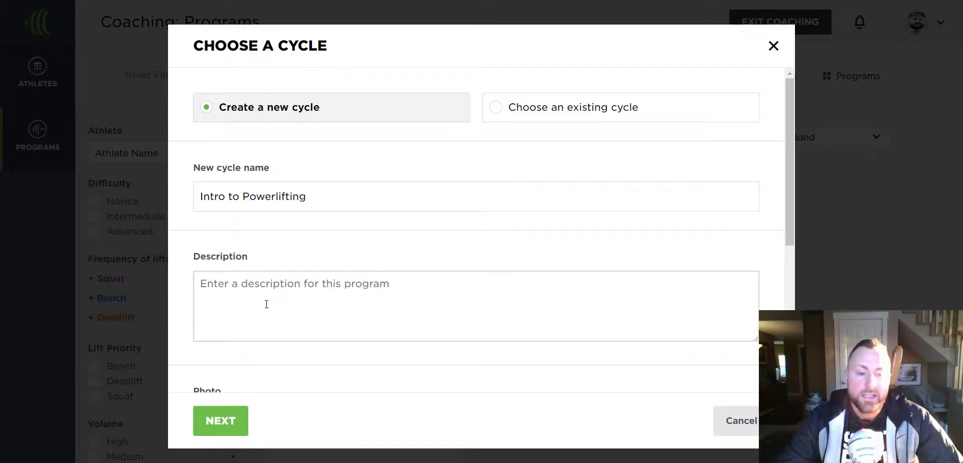
pyautogui.write('Add a description.')
pyautogui.click(218, 421)
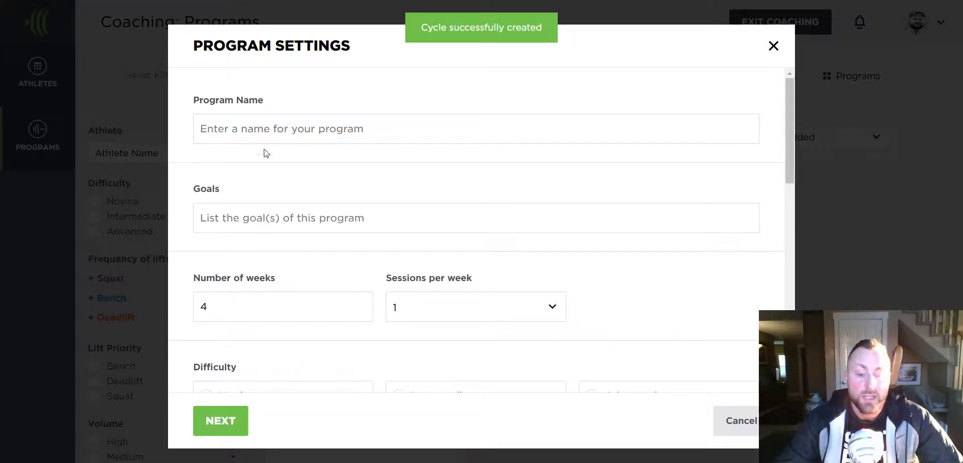
# Step: Name the program "Hypertrophy (Week 1-4)" and set it to 4 sessions per week
pyautogui.click(262, 133)
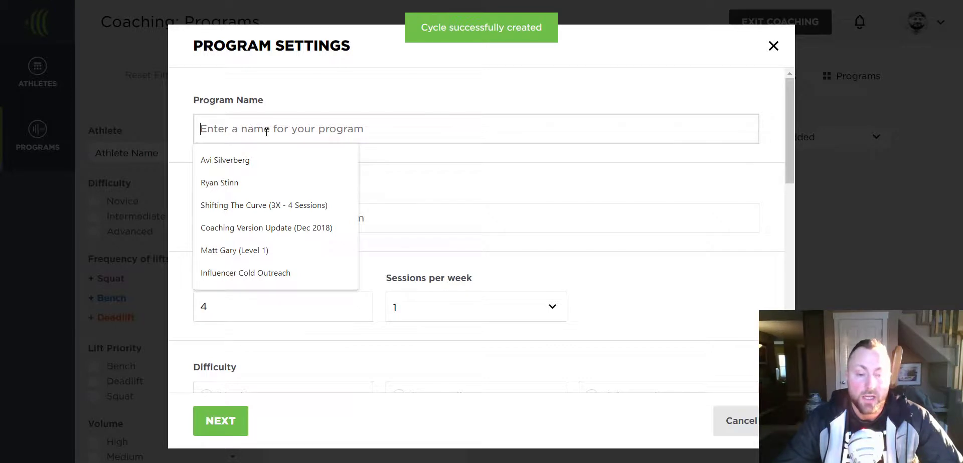
pyautogui.write('Hypertrophy')
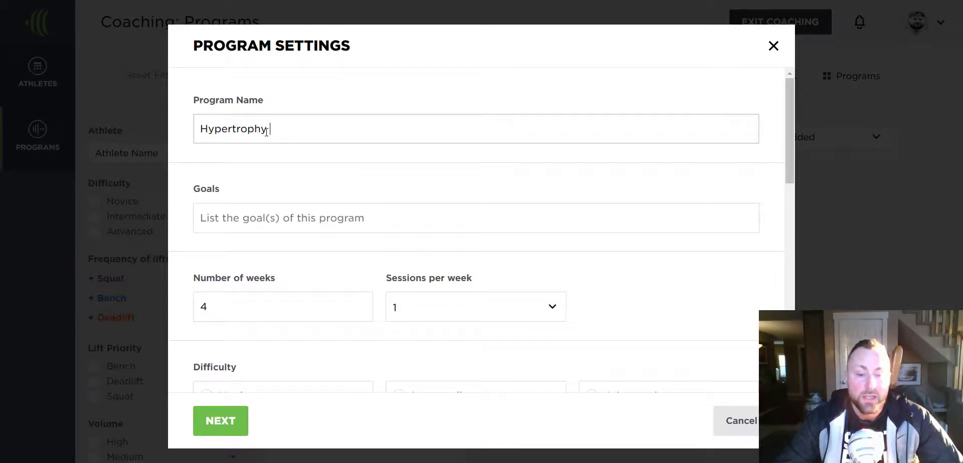
pyautogui.write(' (Week 1-4')
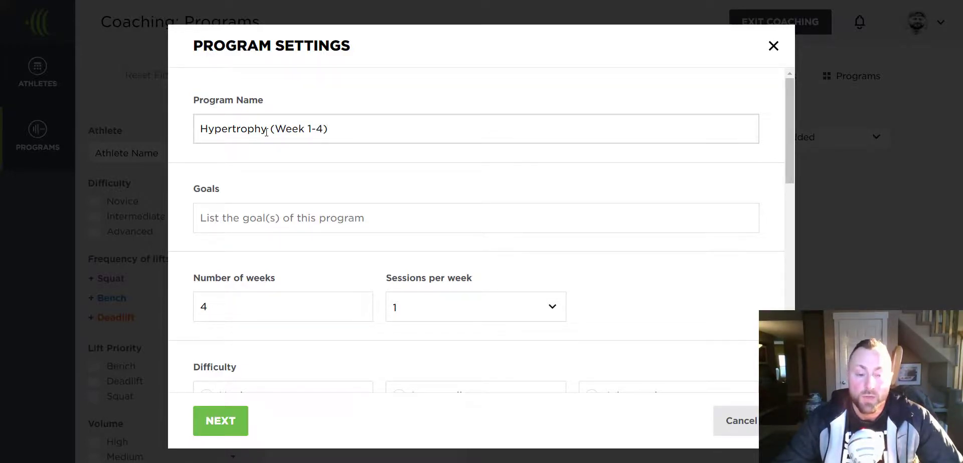
pyautogui.moveTo(332, 128); pyautogui.dragTo(202, 132)
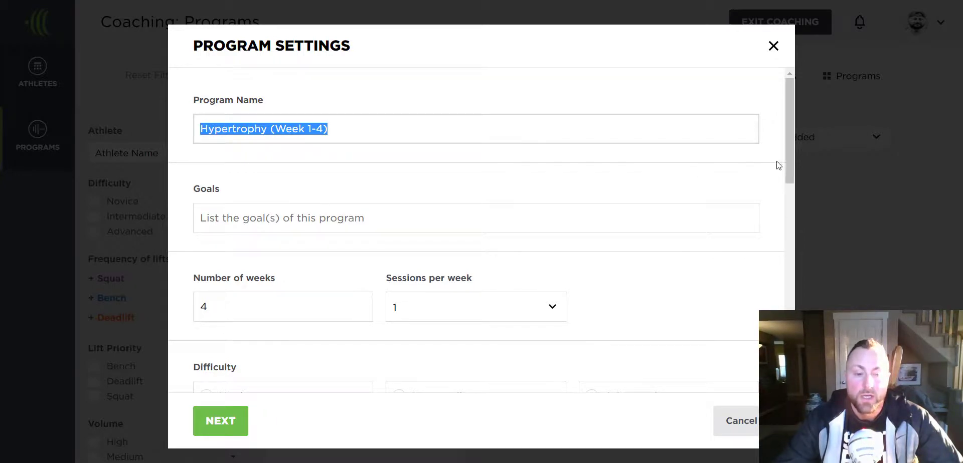
pyautogui.moveTo(790, 161); pyautogui.dragTo(789, 170)
pyautogui.click(264, 270)
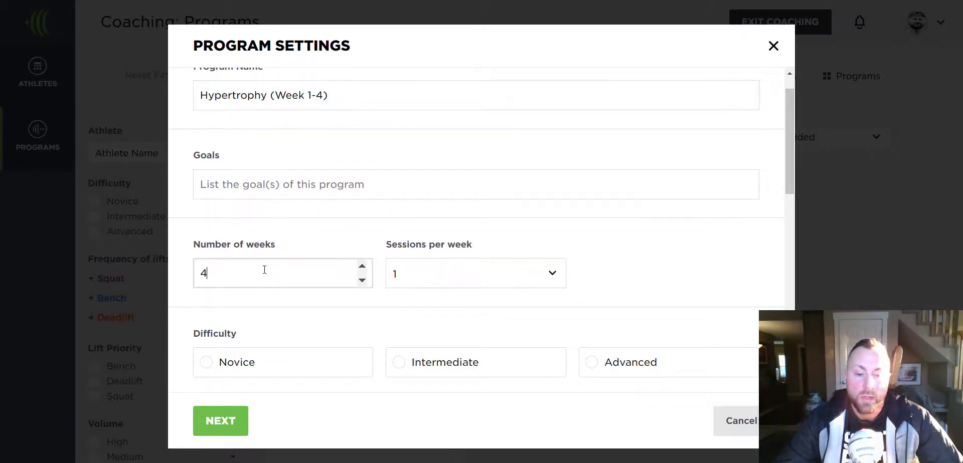
pyautogui.click(414, 274)
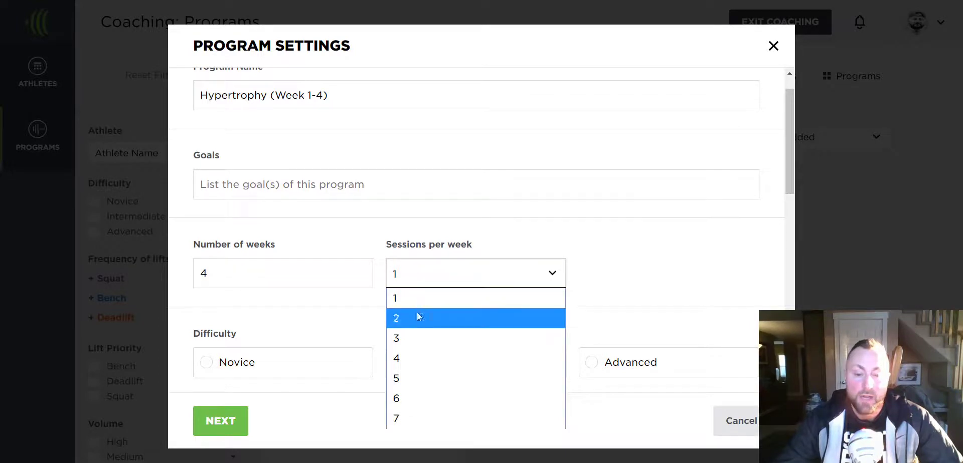
pyautogui.click(418, 358)
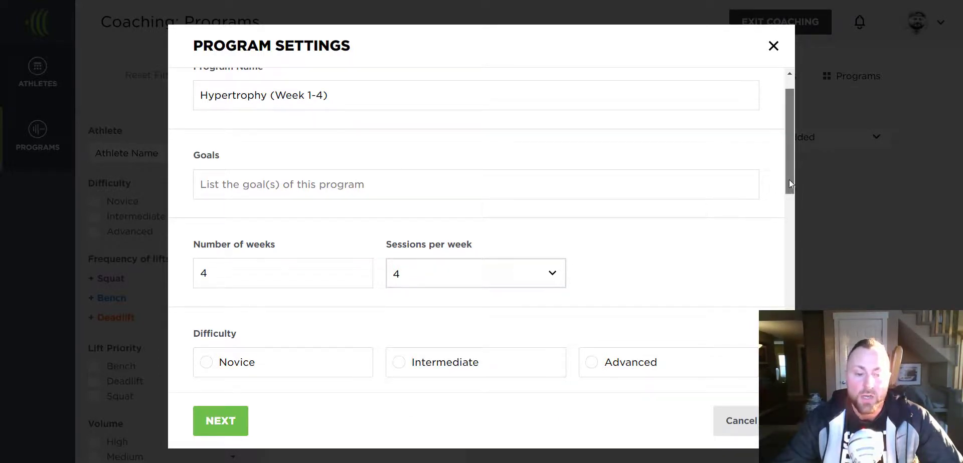
# Step: Enter the program note "Consider adding a description here. Athletes will see this." and proceed to the workout builder
pyautogui.moveTo(790, 180); pyautogui.dragTo(777, 374)
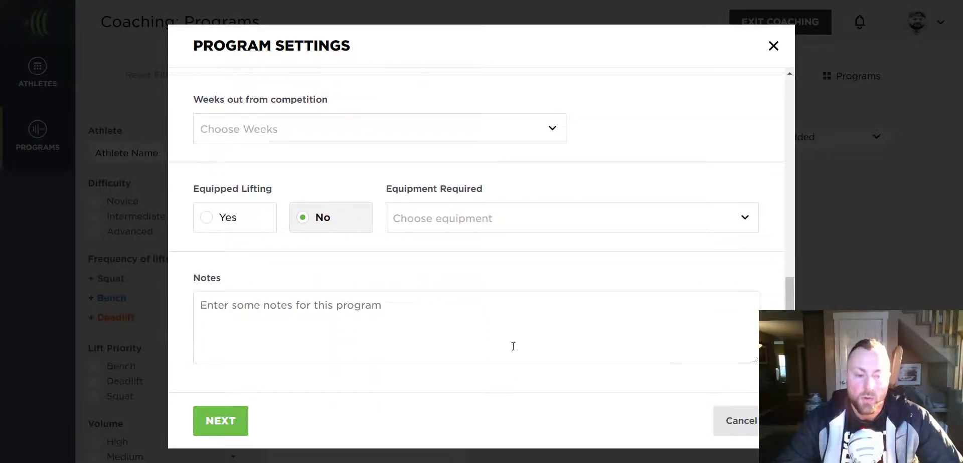
pyautogui.click(319, 311)
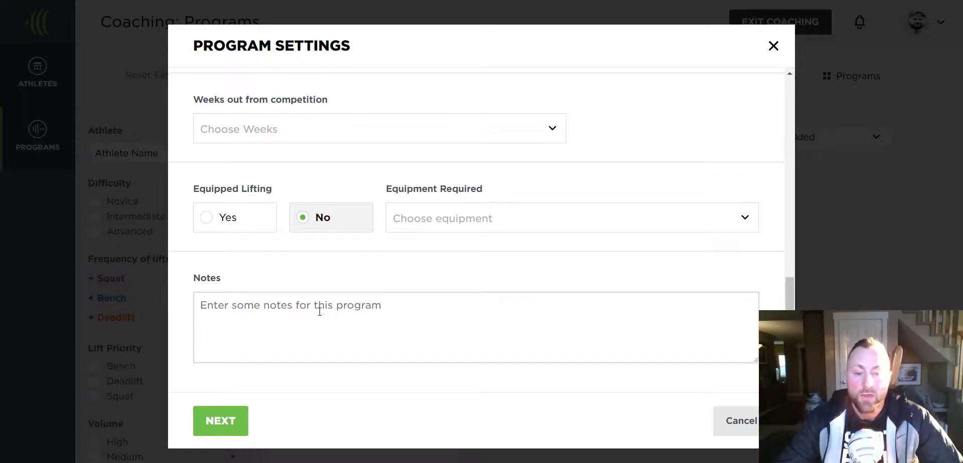
pyautogui.write('Cons')
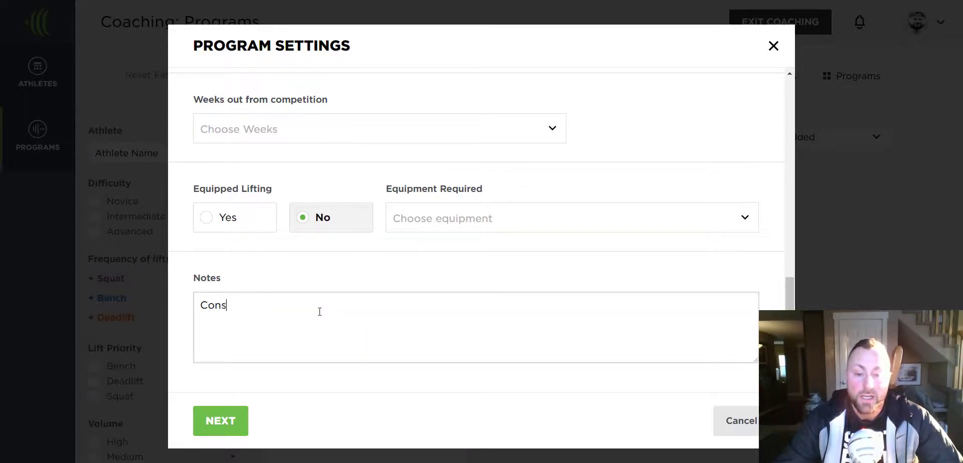
pyautogui.write('ider adding a description here.  Athletes will see this.')
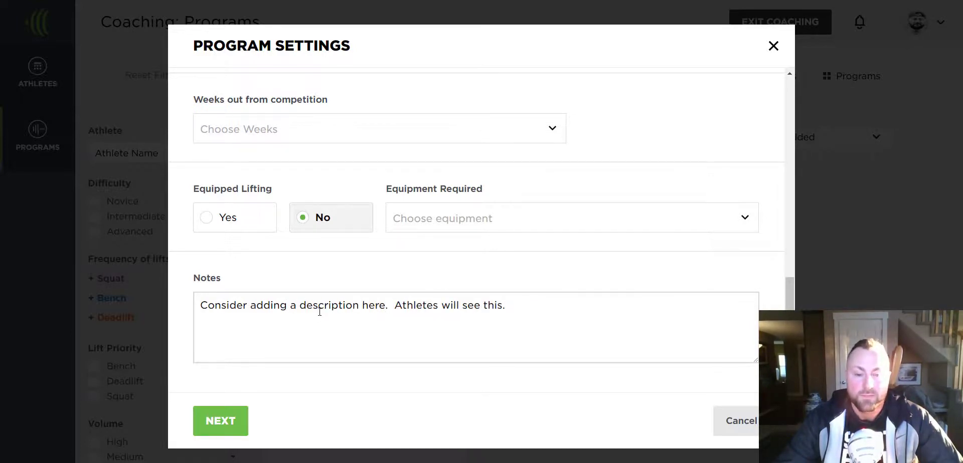
pyautogui.click(221, 423)
pyautogui.click(220, 422)
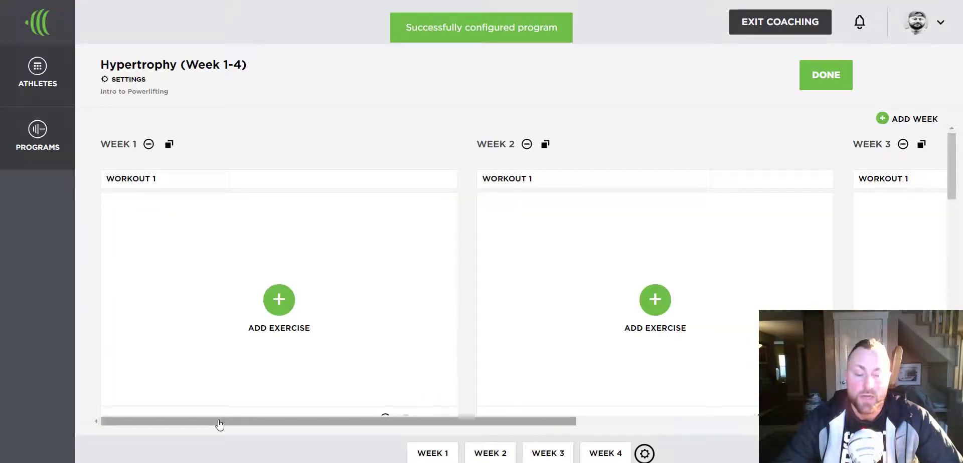
# Step: Start adding an exercise to Week 1, Workout 1 as a primary squat movement
pyautogui.moveTo(225, 425); pyautogui.dragTo(209, 456)
pyautogui.moveTo(951, 185); pyautogui.dragTo(952, 379)
pyautogui.scroll(10, 934, 200)
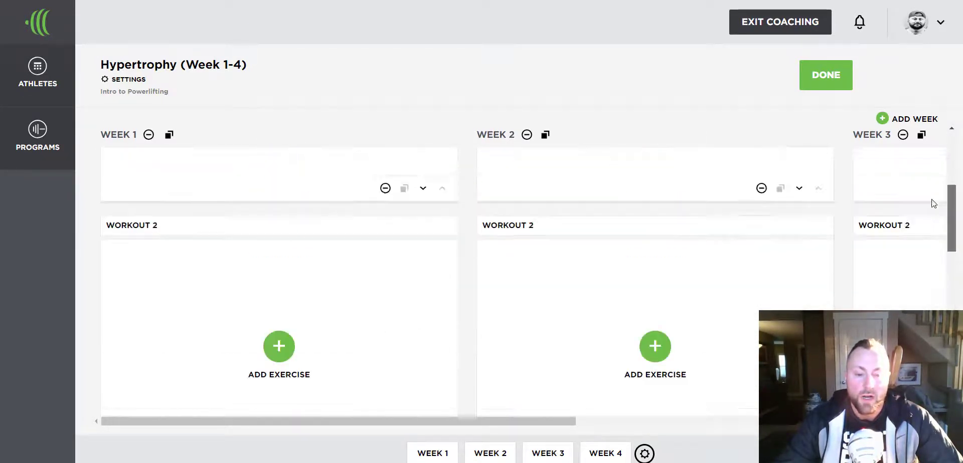
pyautogui.scroll(3, 934, 200)
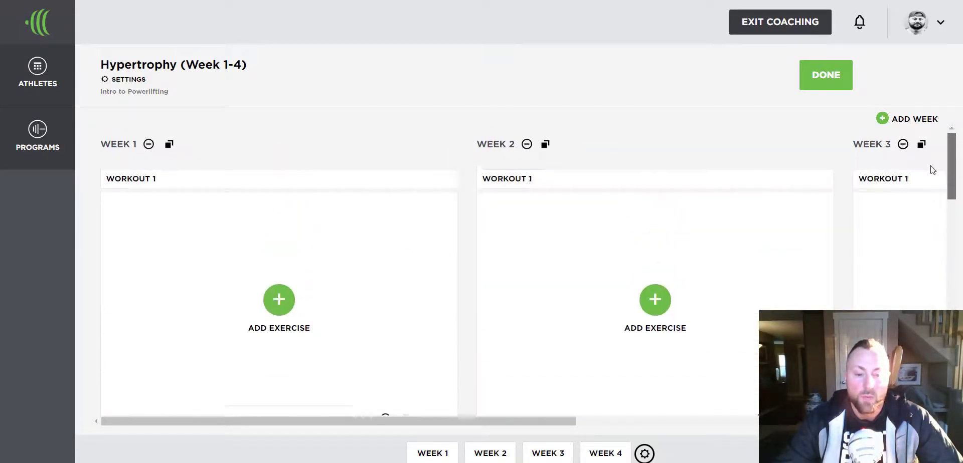
pyautogui.click(275, 299)
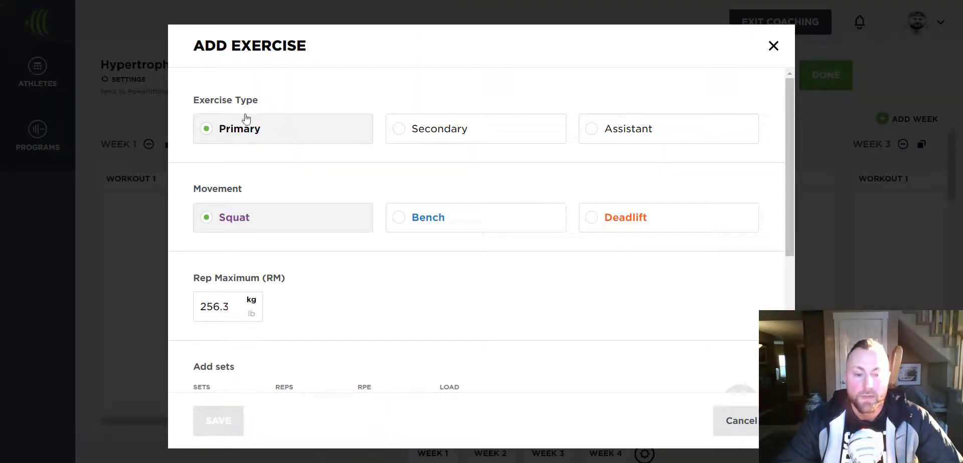
pyautogui.click(206, 218)
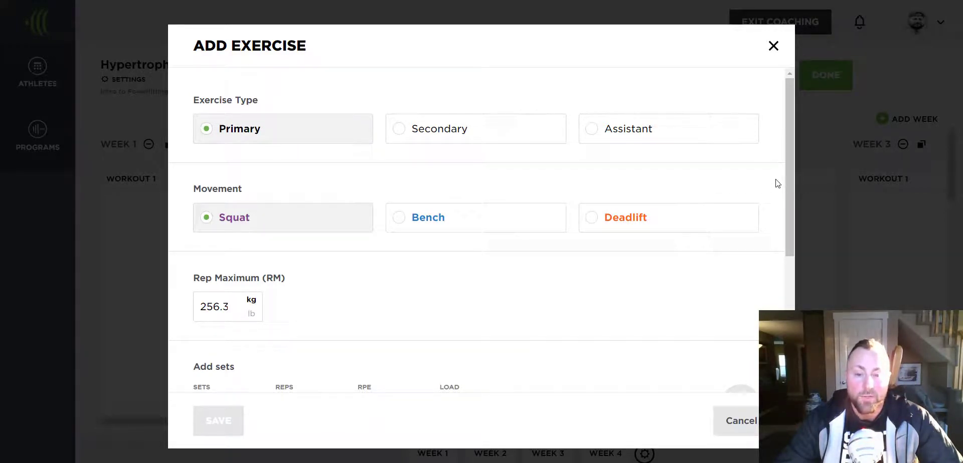
pyautogui.moveTo(790, 185); pyautogui.dragTo(768, 297)
# Step: Add 5 sets of 5 reps at 70% of 1RM to the squat exercise
pyautogui.click(213, 205)
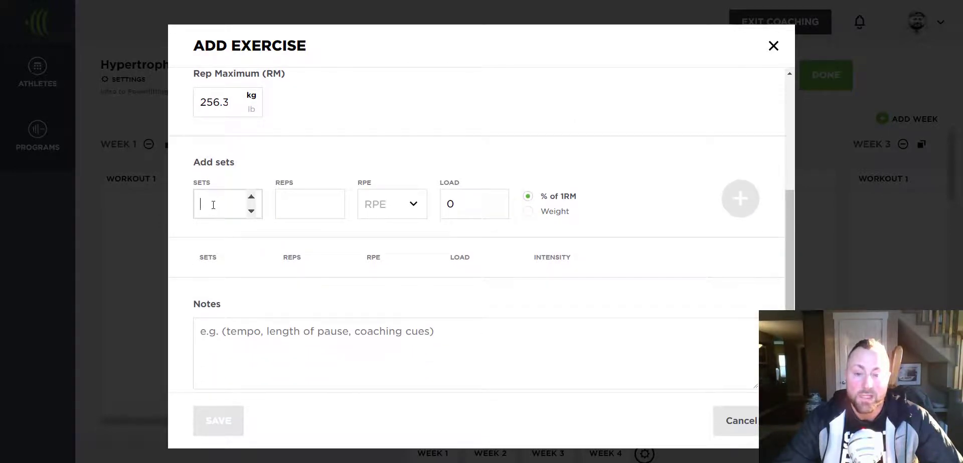
pyautogui.write('5')
pyautogui.press('Tab')
pyautogui.write('5')
pyautogui.press('Tab')
pyautogui.press('Tab')
pyautogui.write('70')
pyautogui.press('Return')
# Step: Add the note "Wear a belt." to the squat exercise and save it
pyautogui.click(300, 376)
pyautogui.write('Wear a belt.')
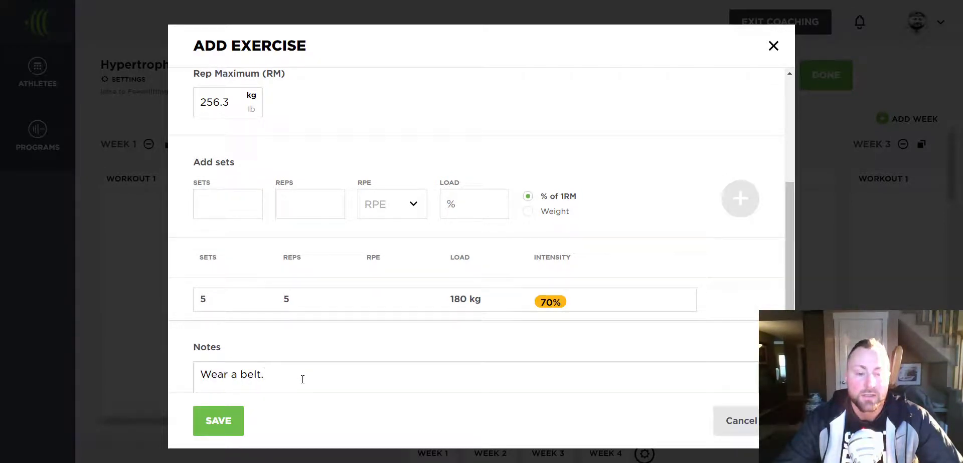
pyautogui.click(221, 422)
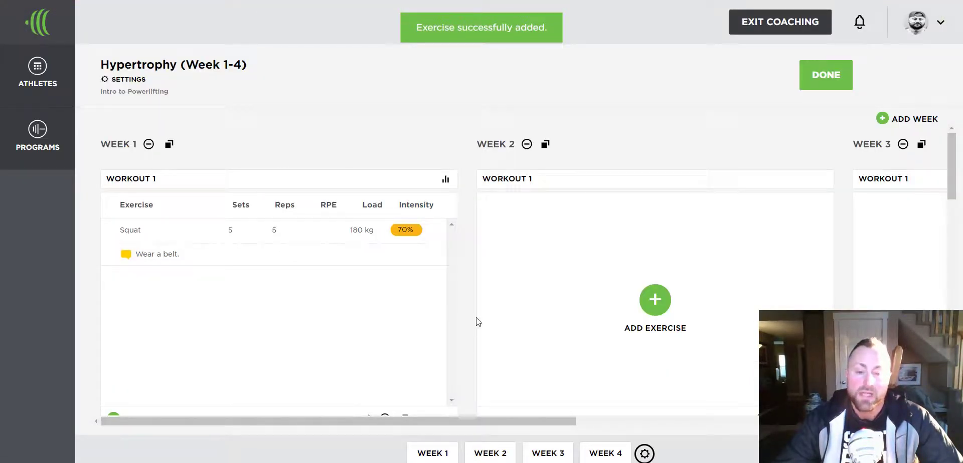
# Step: Start another exercise in Week 1, Workout 1 as a secondary bench movement with the Slow variation
pyautogui.scroll(-1, 477, 322)
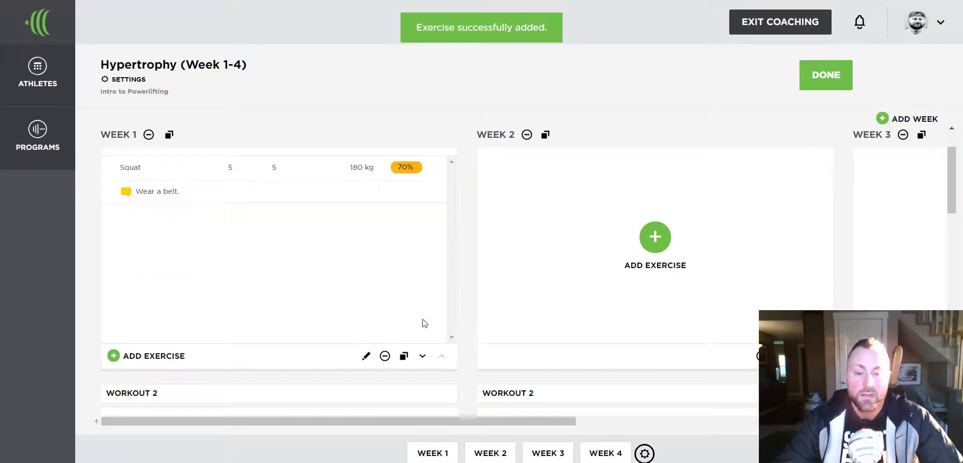
pyautogui.click(158, 359)
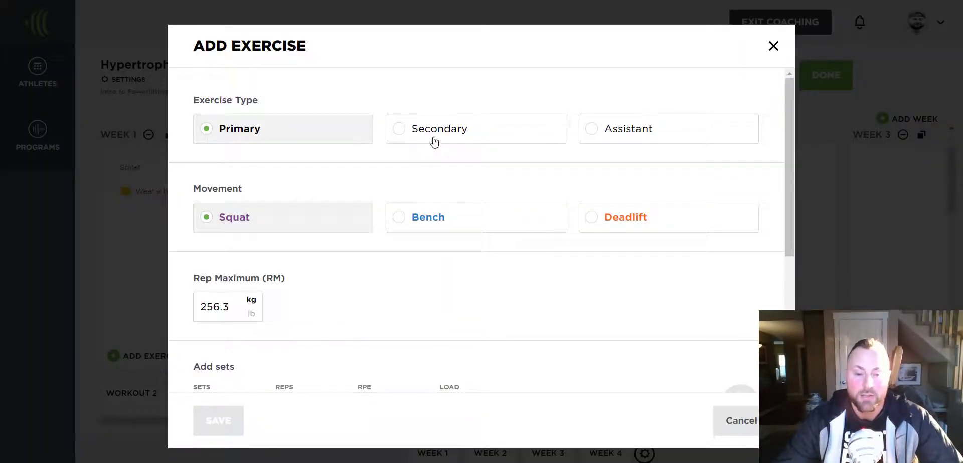
pyautogui.click(434, 140)
pyautogui.click(423, 221)
pyautogui.click(374, 266)
pyautogui.write('slow')
pyautogui.press('Return')
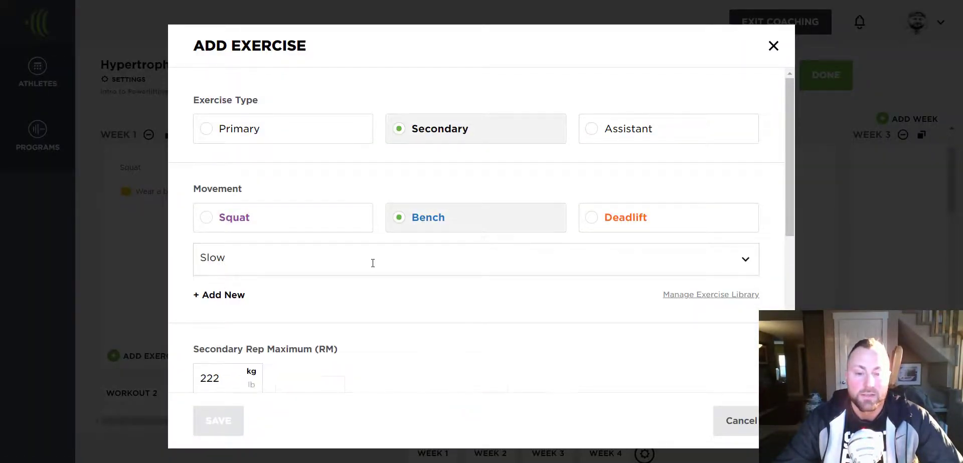
# Step: Add 4 sets of 4 reps at 60% of 1RM to the slow bench exercise
pyautogui.scroll(-2, 445, 288)
pyautogui.click(220, 356)
pyautogui.write('4')
pyautogui.press('Tab')
pyautogui.write('4')
pyautogui.press('Tab')
pyautogui.scroll(-1, 220, 356)
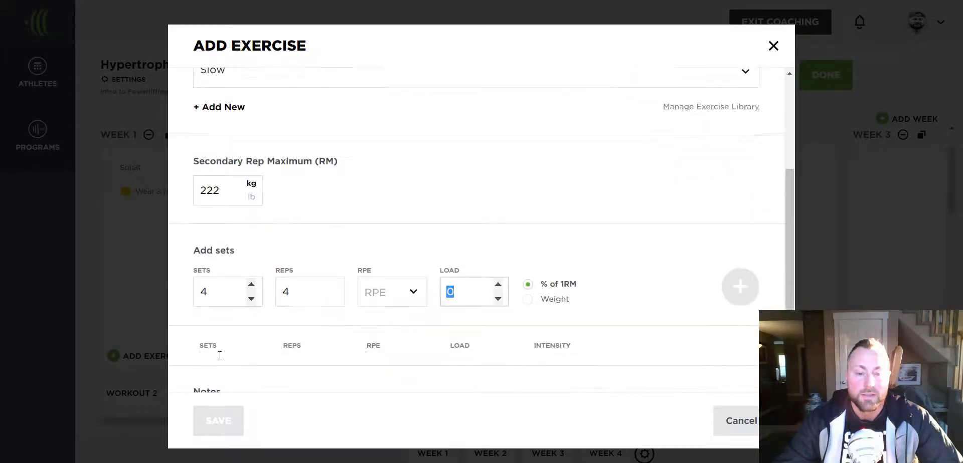
pyautogui.write('60')
pyautogui.press('Return')
# Step: Add the note "4-sec tempo." to the slow bench exercise and save it
pyautogui.scroll(-3, 512, 321)
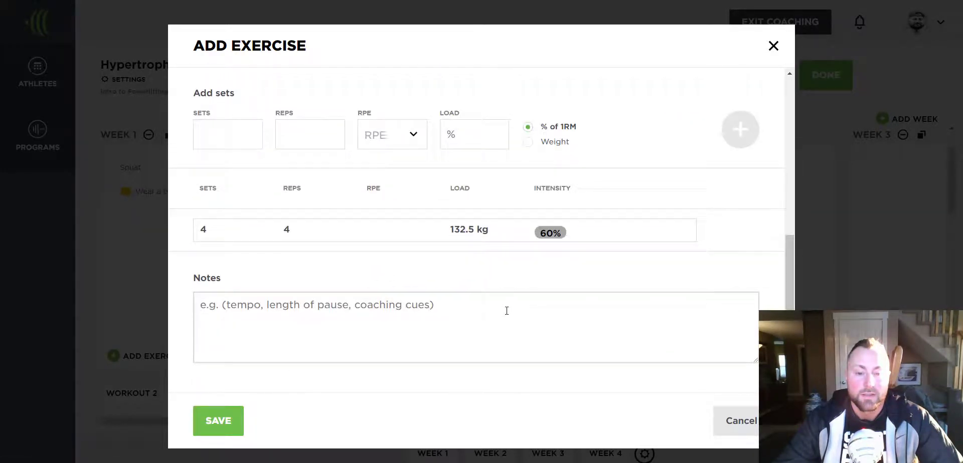
pyautogui.click(506, 311)
pyautogui.write('4-sec tempo.')
pyautogui.click(218, 421)
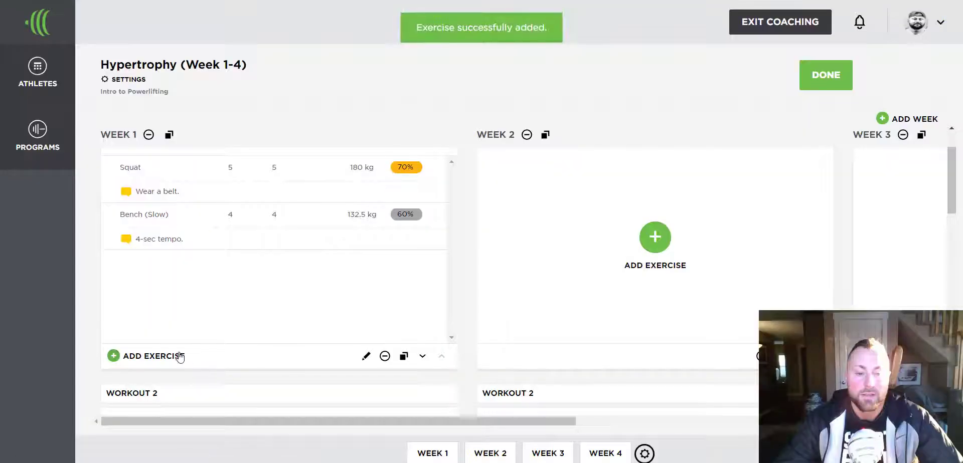
# Step: Start another exercise in Week 1, Workout 1 as an assistant movement, choosing Wide Grip Lat Pulldown
pyautogui.click(175, 358)
pyautogui.click(591, 139)
pyautogui.click(421, 221)
pyautogui.write('Wide')
pyautogui.press('Return')
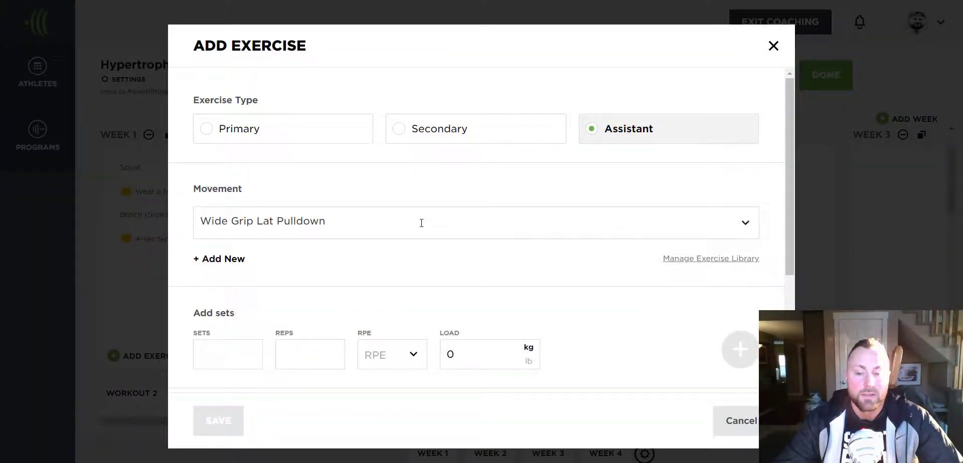
# Step: Add 4 sets of 8 reps at RPE 8 to the Wide Grip Lat Pulldown and save the exercise
pyautogui.write('4')
pyautogui.press('Tab')
pyautogui.write('8')
pyautogui.press('Tab')
pyautogui.press('8')
pyautogui.press('Return')
pyautogui.scroll(-4, 421, 223)
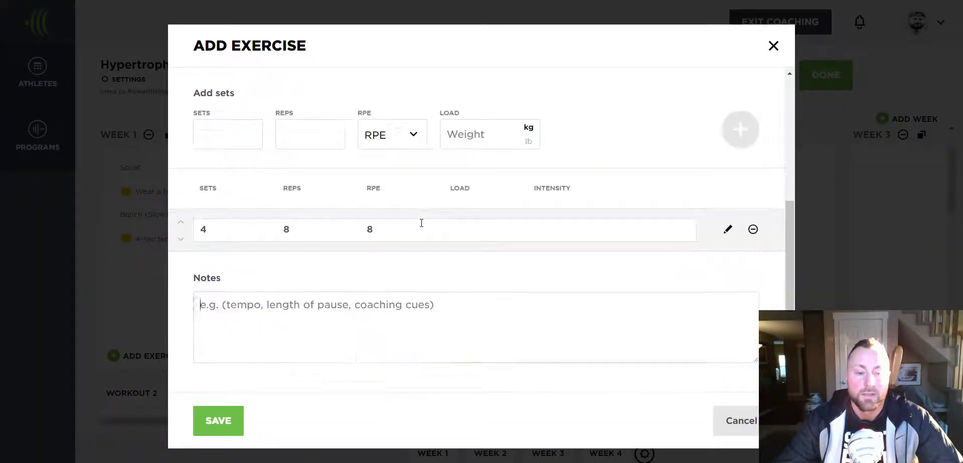
pyautogui.press('Return')
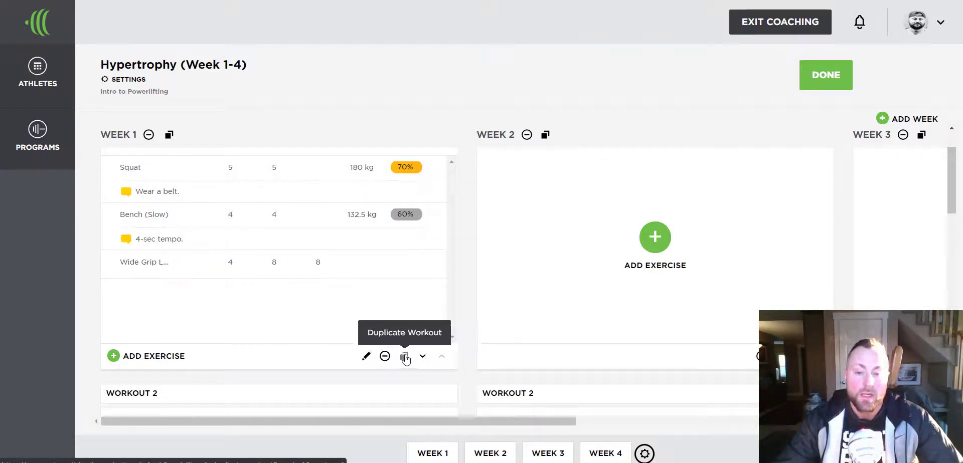
# Step: Start duplicating Week 1, Workout 1 and select Workout 1 of Weeks 2, 3 and 4 as destinations
pyautogui.click(404, 357)
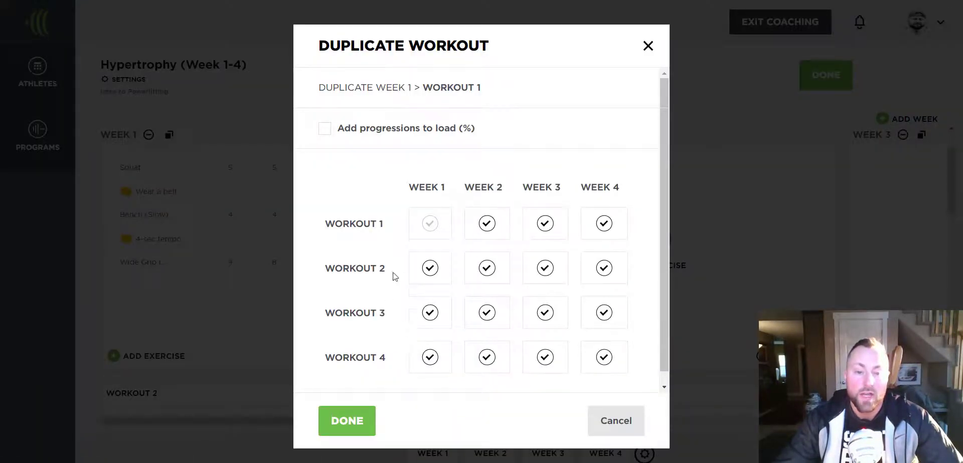
pyautogui.click(486, 223)
pyautogui.click(551, 225)
pyautogui.click(604, 226)
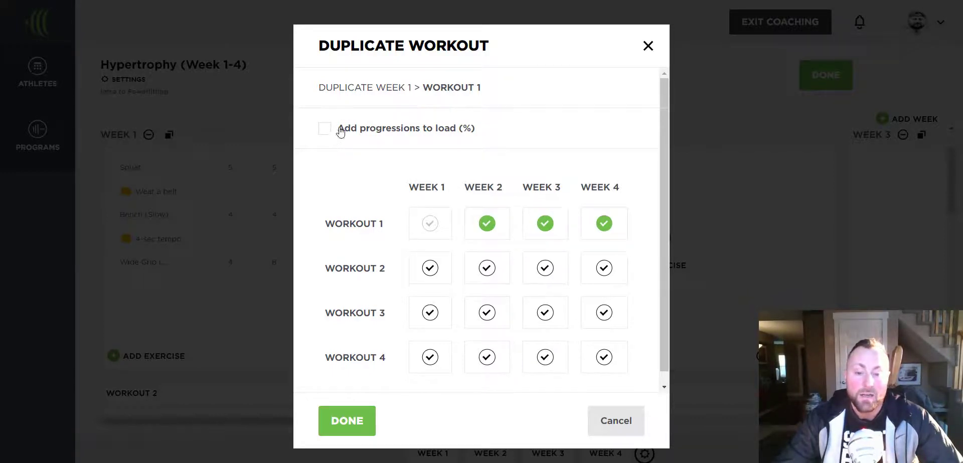
# Step: Add load progressions of 3% for Week 2, 6% for Week 3 and 9% for Week 4, and complete the duplication
pyautogui.moveTo(341, 131); pyautogui.dragTo(478, 133)
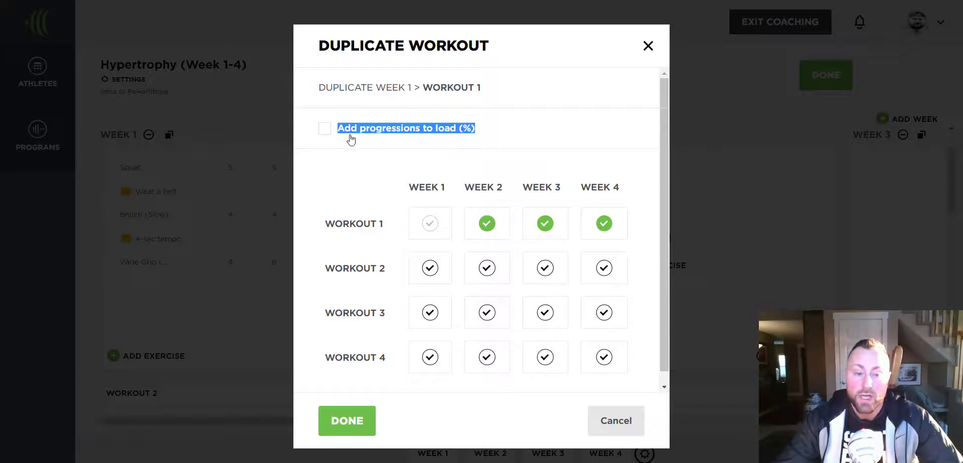
pyautogui.click(325, 130)
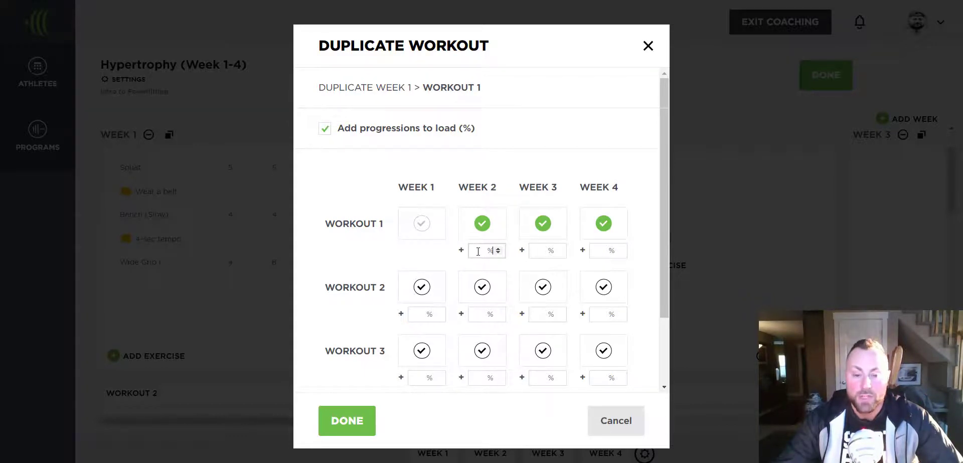
pyautogui.write('3')
pyautogui.press('Tab')
pyautogui.write('6')
pyautogui.press('Tab')
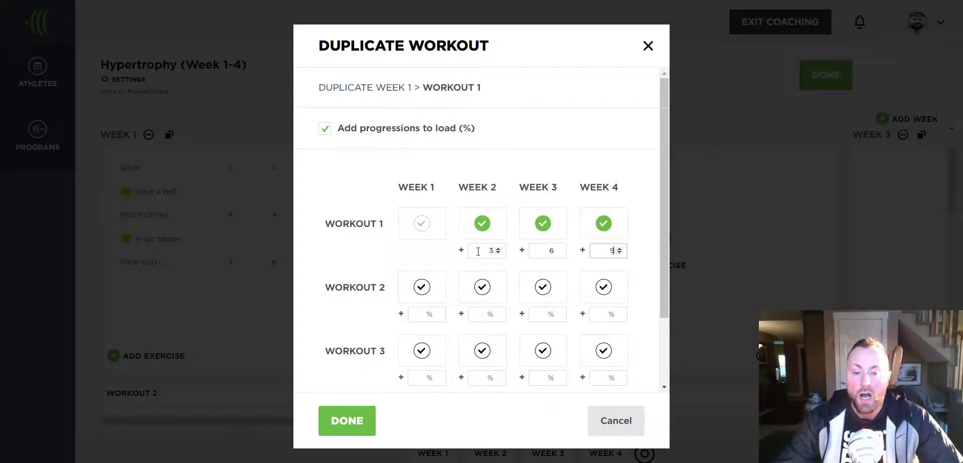
pyautogui.write('9')
pyautogui.doubleClick(478, 251)
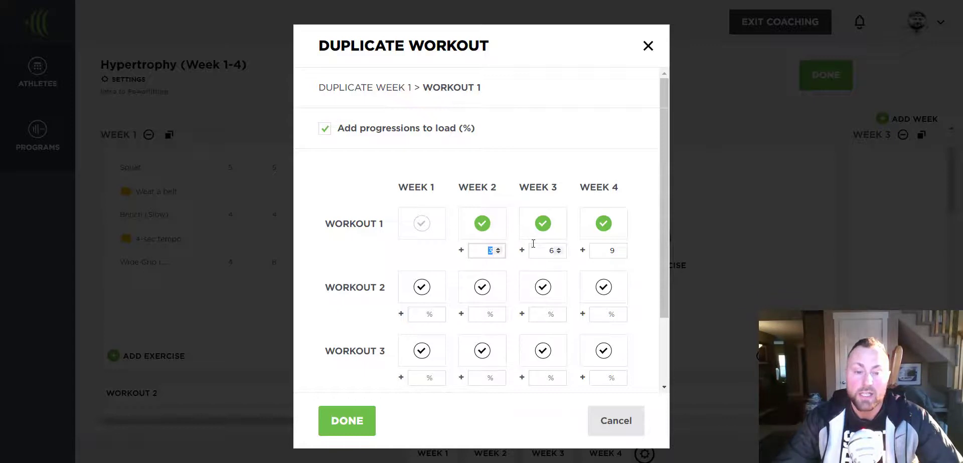
pyautogui.press('Tab')
pyautogui.press('Tab')
pyautogui.click(530, 158)
pyautogui.click(357, 423)
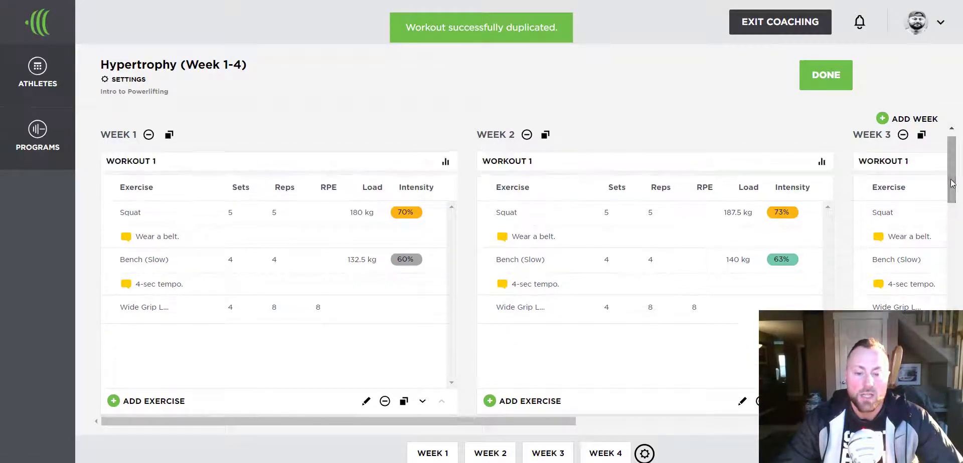
# Step: In Week 2, Workout 1, change the squat to 6 sets of 6 reps and the slow bench to 5 sets
pyautogui.moveTo(501, 420); pyautogui.dragTo(596, 422)
pyautogui.click(456, 265)
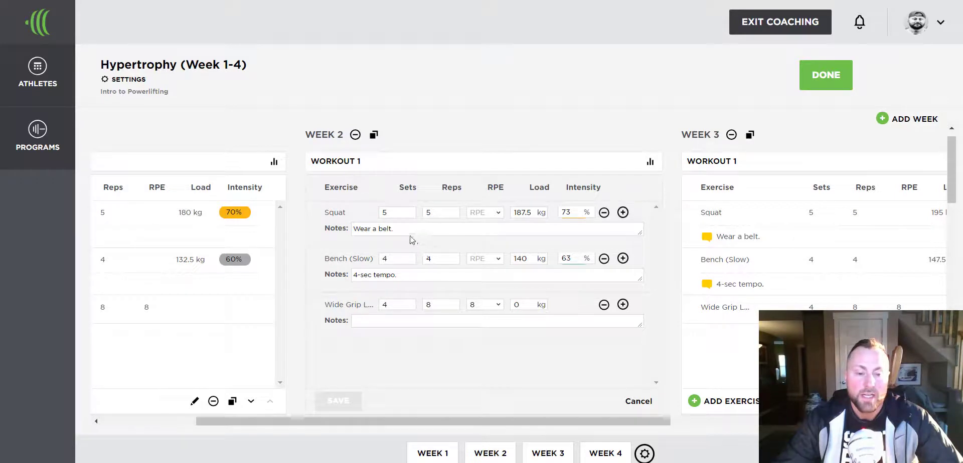
pyautogui.click(393, 213)
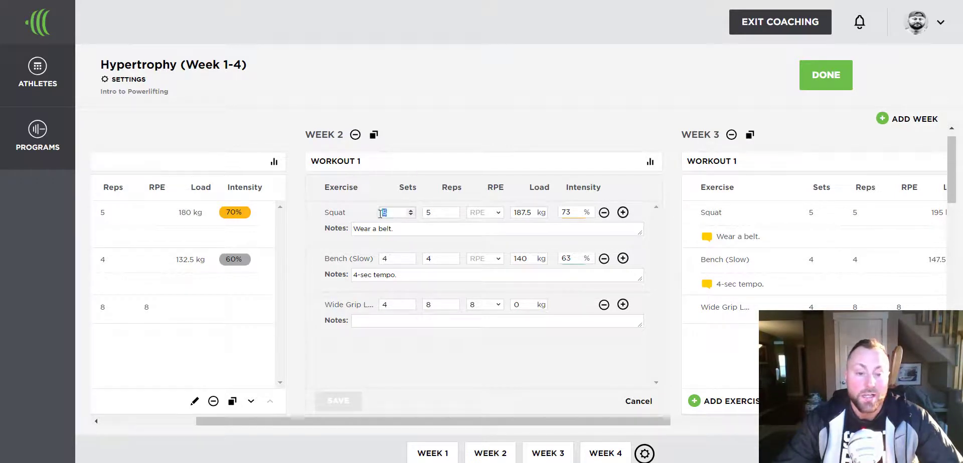
pyautogui.write('6')
pyautogui.doubleClick(434, 213)
pyautogui.write('6')
pyautogui.doubleClick(391, 261)
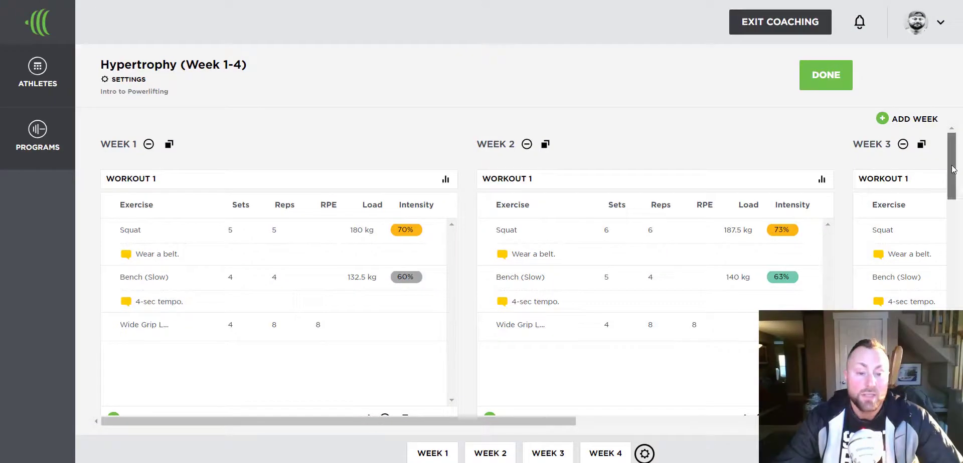
# Step: Leave the Hypertrophy workout editor and return to the coaching program templates
pyautogui.moveTo(952, 168); pyautogui.dragTo(958, 152)
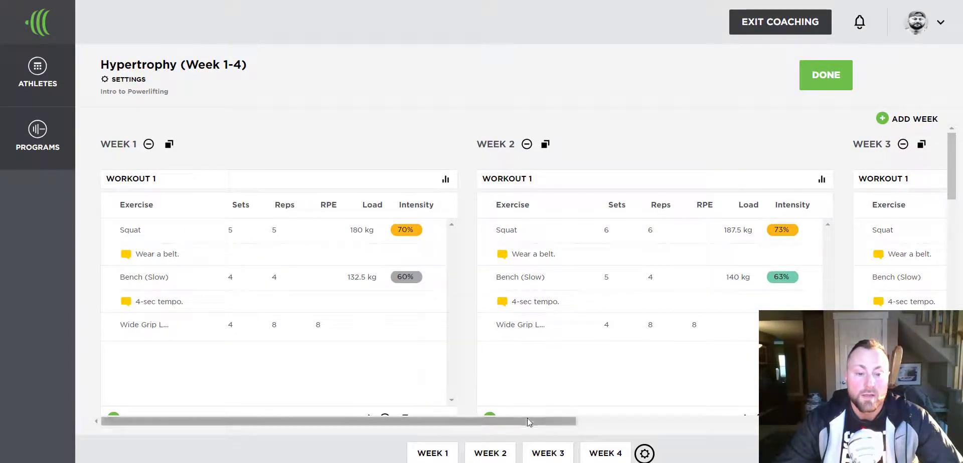
pyautogui.moveTo(527, 422); pyautogui.dragTo(497, 436)
pyautogui.click(36, 147)
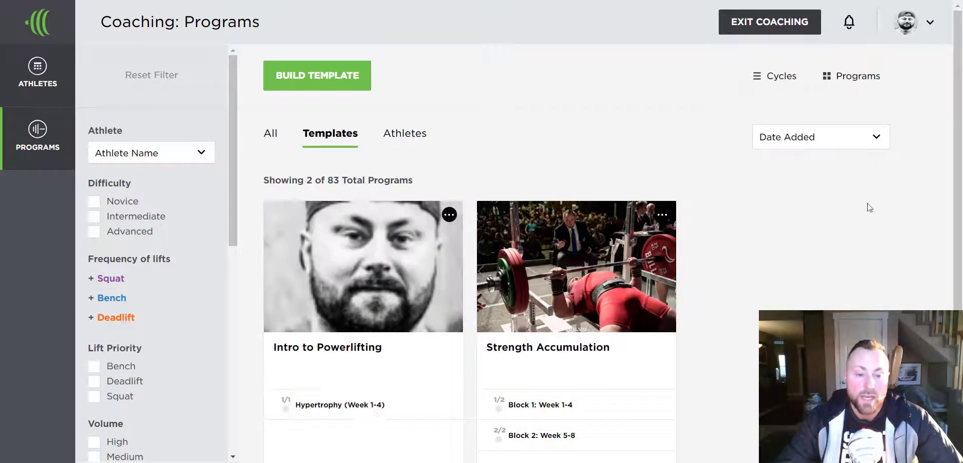
pyautogui.scroll(-2, 727, 301)
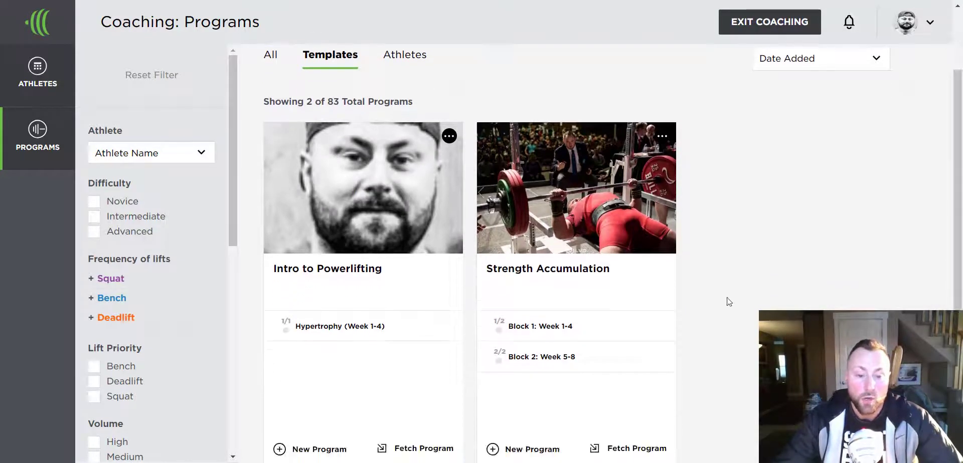
pyautogui.click(311, 454)
pyautogui.click(310, 128)
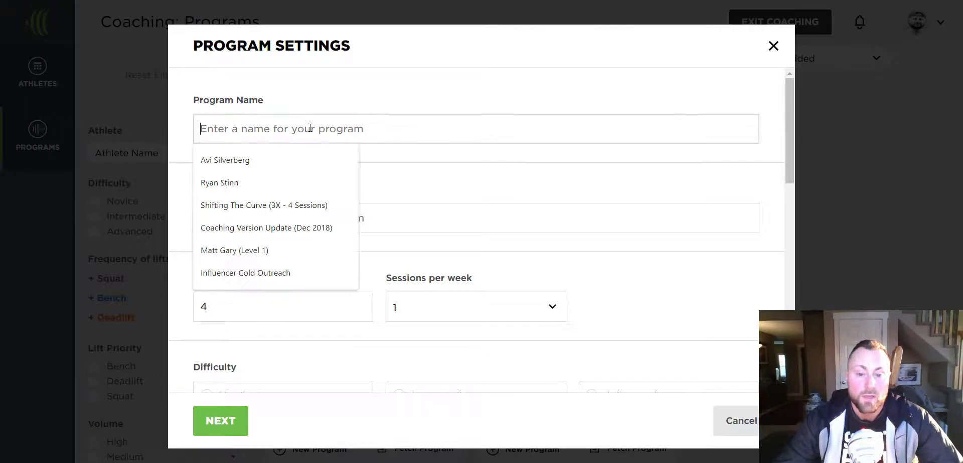
pyautogui.click(773, 47)
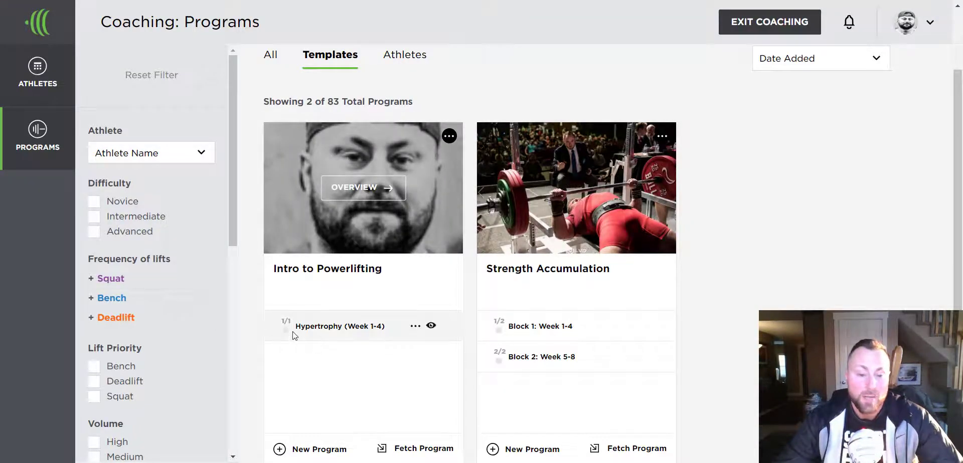
# Step: Duplicate the Hypertrophy (Week 1-4) program within the Intro to Powerlifting cycle
pyautogui.moveTo(300, 327); pyautogui.dragTo(402, 325)
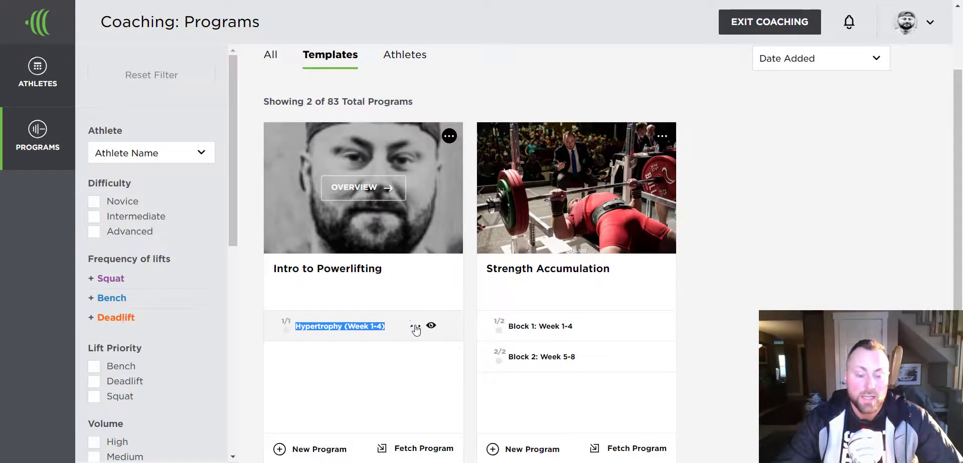
pyautogui.click(415, 328)
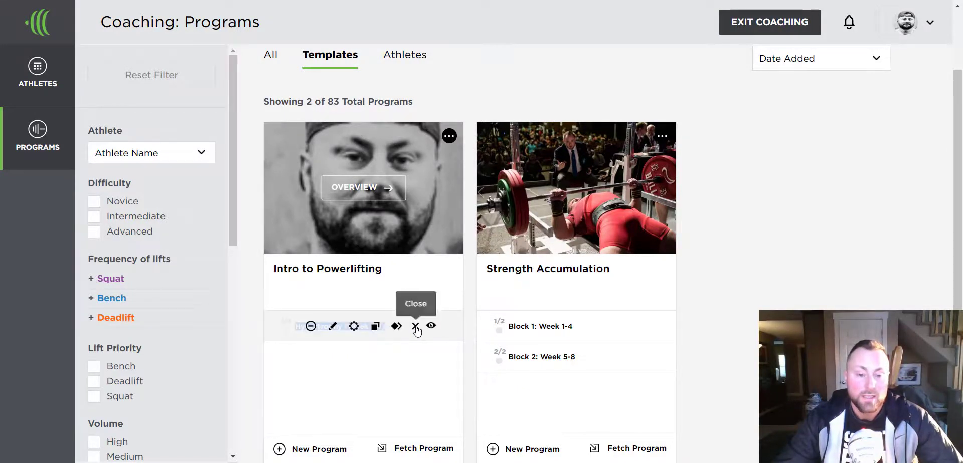
pyautogui.click(376, 328)
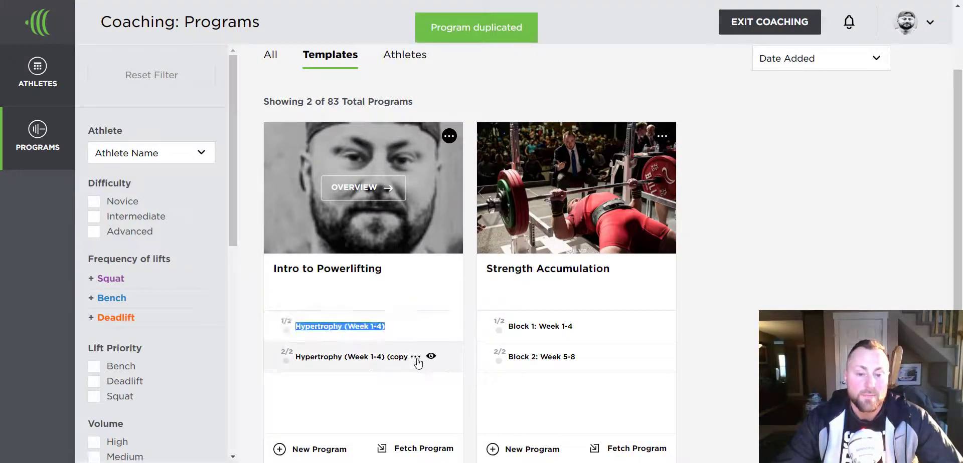
# Step: Rename the duplicated Hypertrophy program as "Strength (Week 5-8)" and save its settings
pyautogui.click(416, 357)
pyautogui.click(353, 354)
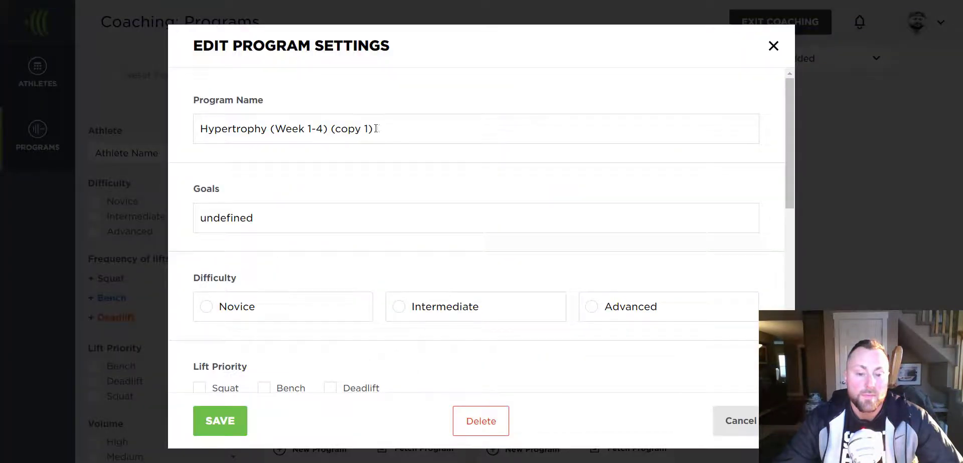
pyautogui.moveTo(378, 129); pyautogui.dragTo(144, 129)
pyautogui.write('Strength (Week 5-8')
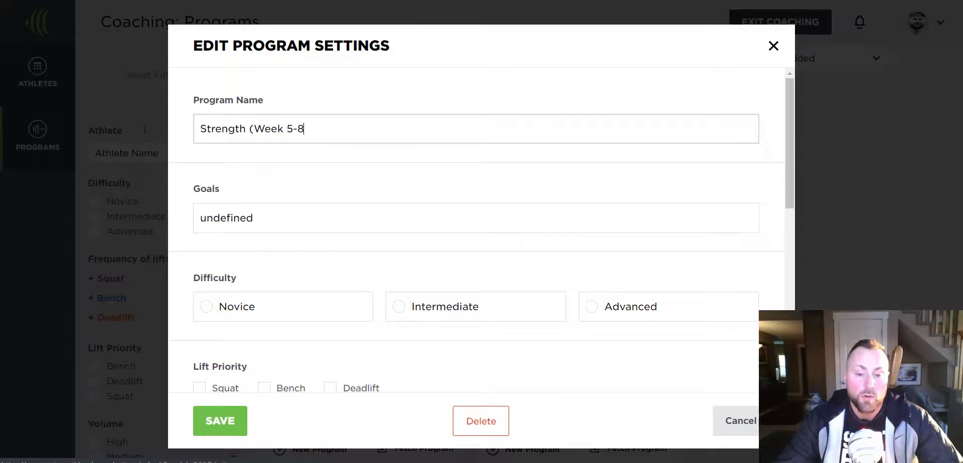
pyautogui.click(237, 428)
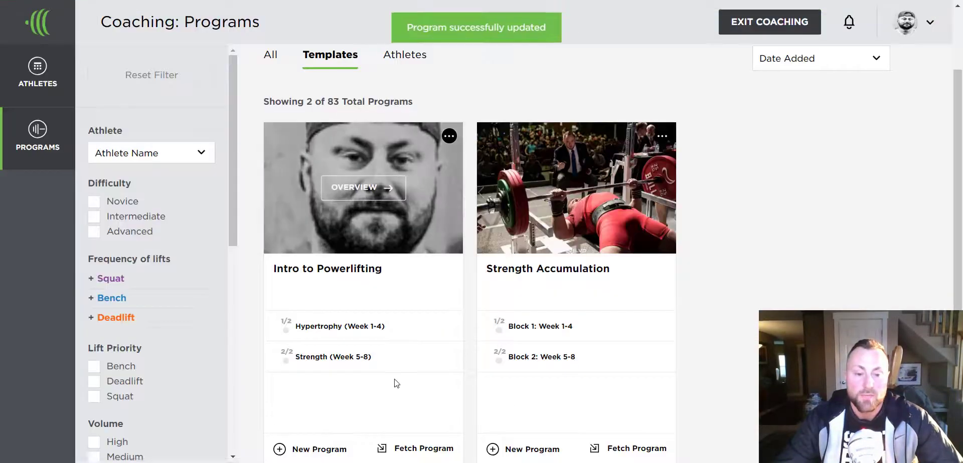
# Step: Open the Strength (Week 5-8) program for editing, and return to the program templates to review the cycle
pyautogui.click(415, 357)
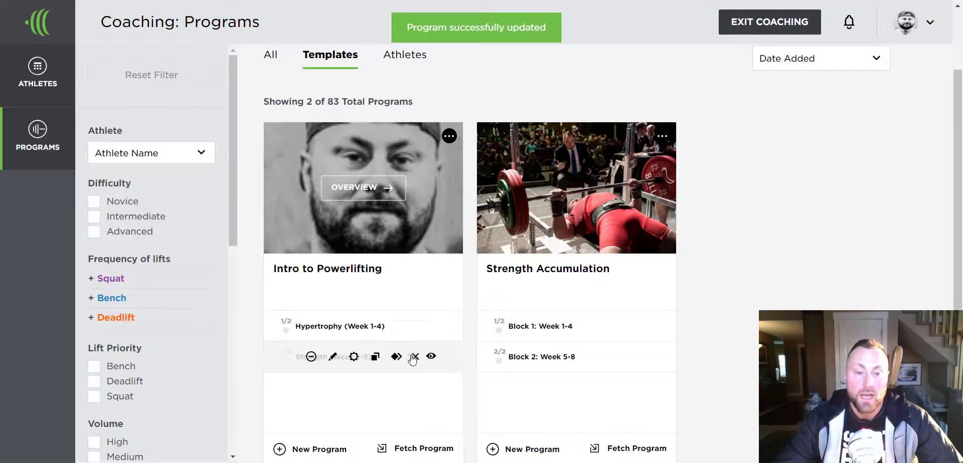
pyautogui.click(332, 356)
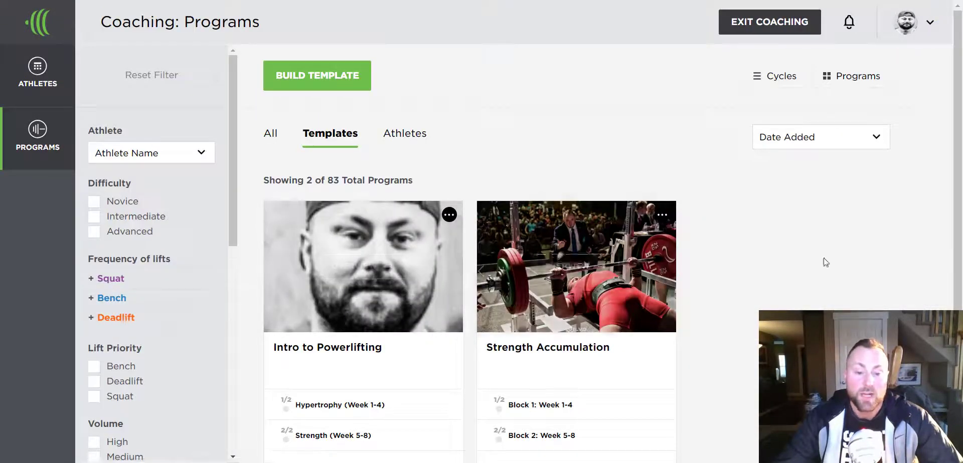
pyautogui.scroll(-1, 954, 211)
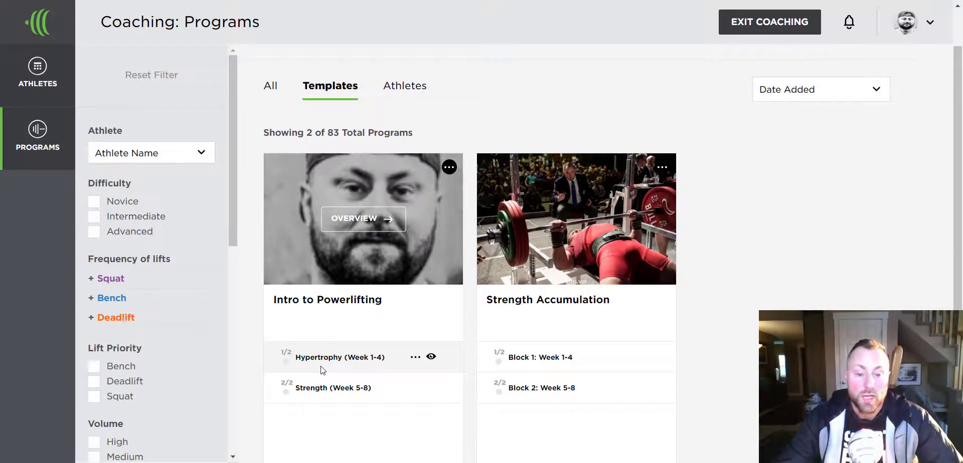
pyautogui.scroll(1, 225, 100)
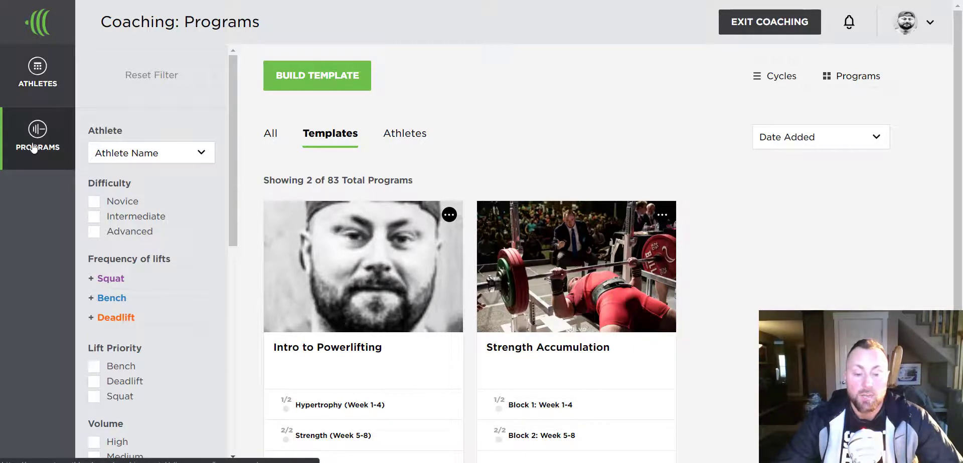
# Step: Search the athletes by first name, open the matching athlete's programs and view the form for building a program
pyautogui.click(48, 81)
pyautogui.click(151, 170)
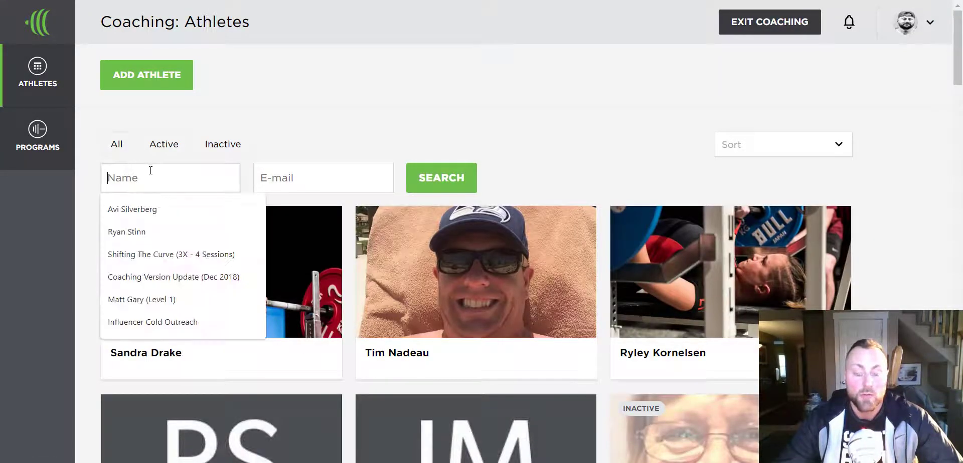
pyautogui.write('john')
pyautogui.press('Return')
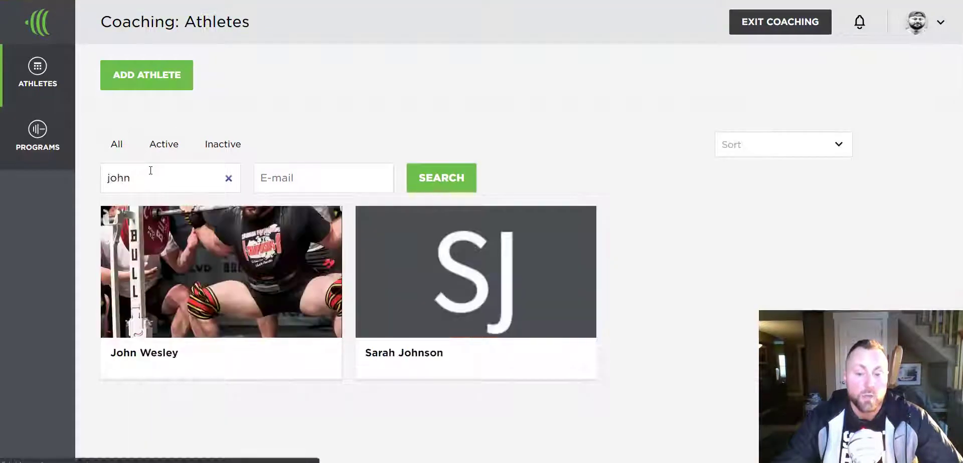
pyautogui.click(151, 242)
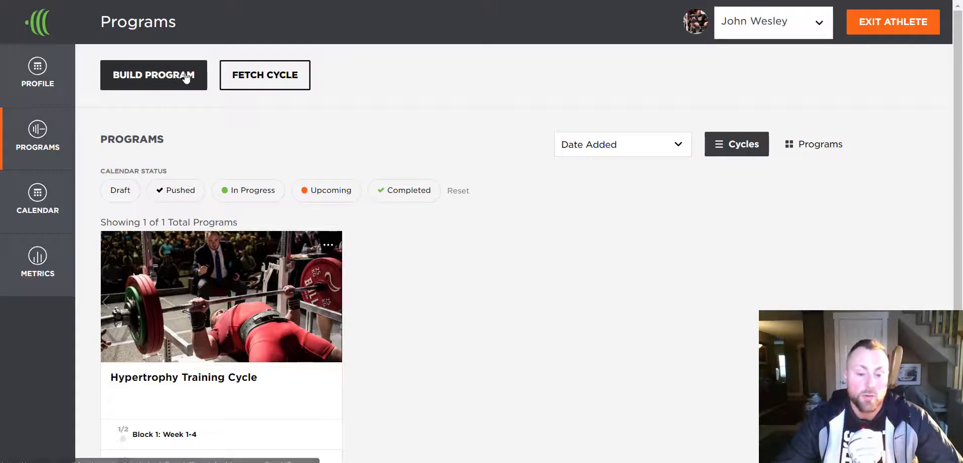
pyautogui.click(168, 75)
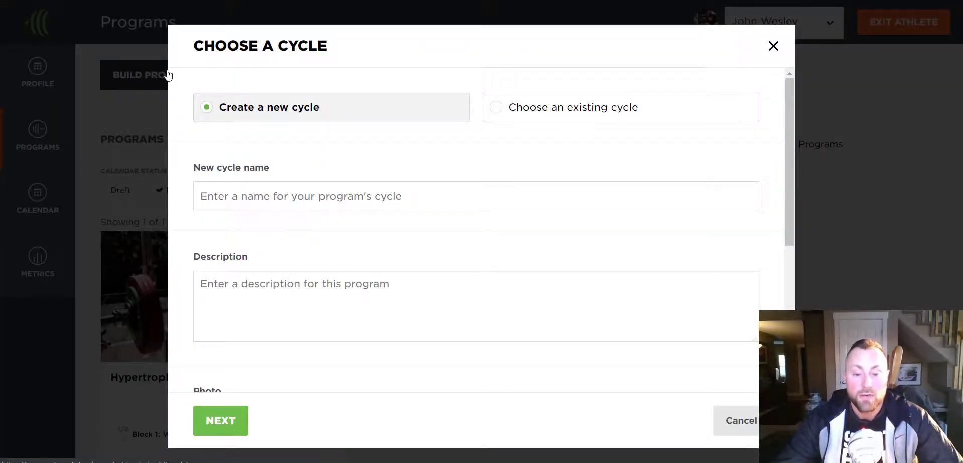
pyautogui.click(776, 52)
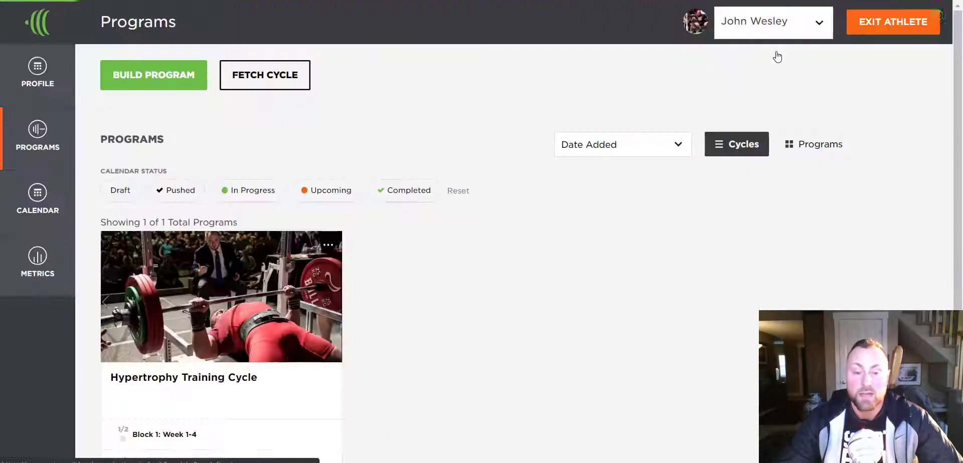
# Step: Exit the athlete's account view and open the support video resources
pyautogui.click(893, 22)
pyautogui.click(922, 31)
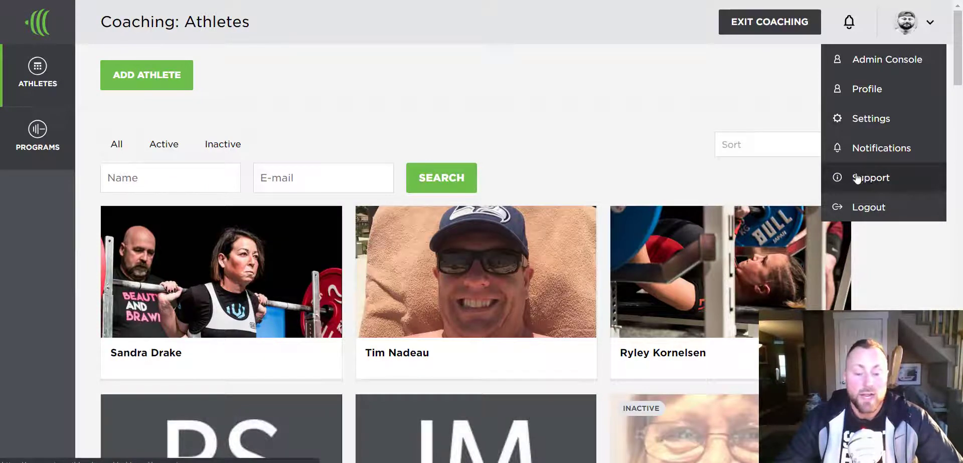
pyautogui.click(899, 183)
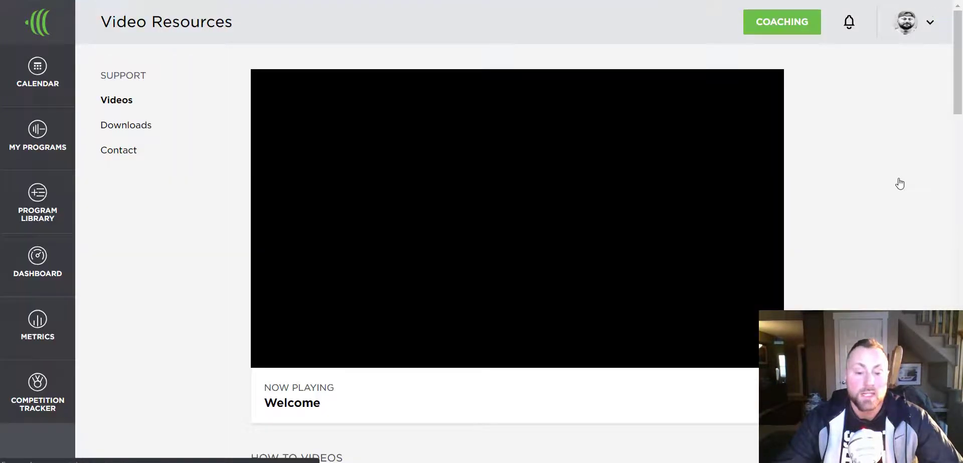